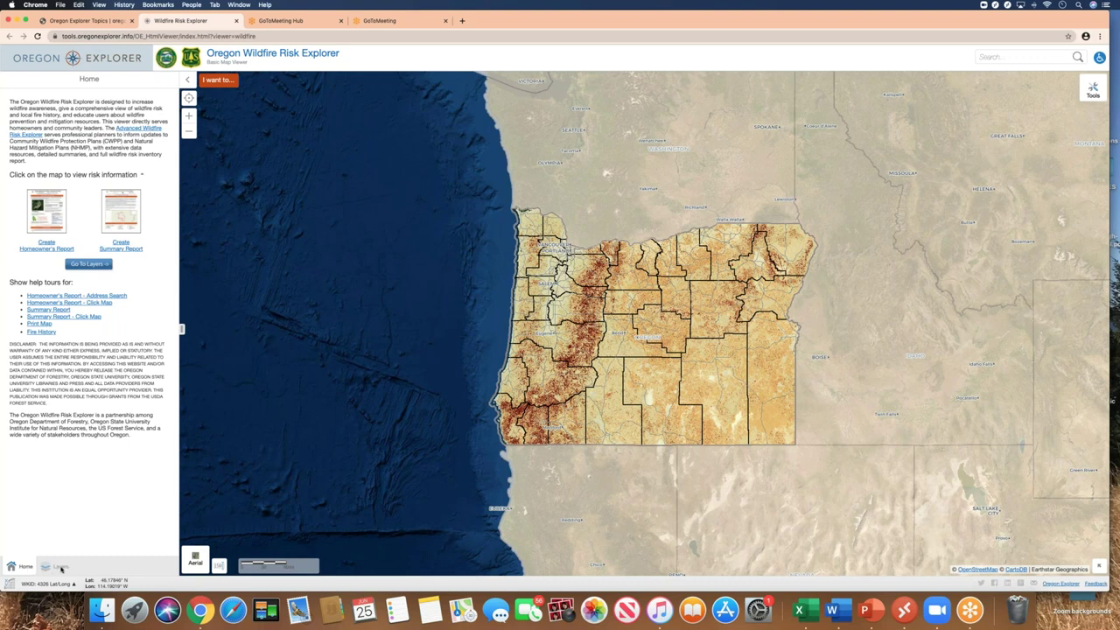
Show the layer list and bring up the Hazard to Potential Structures layer description
{"action": "left_click", "coordinate": [88, 265]}
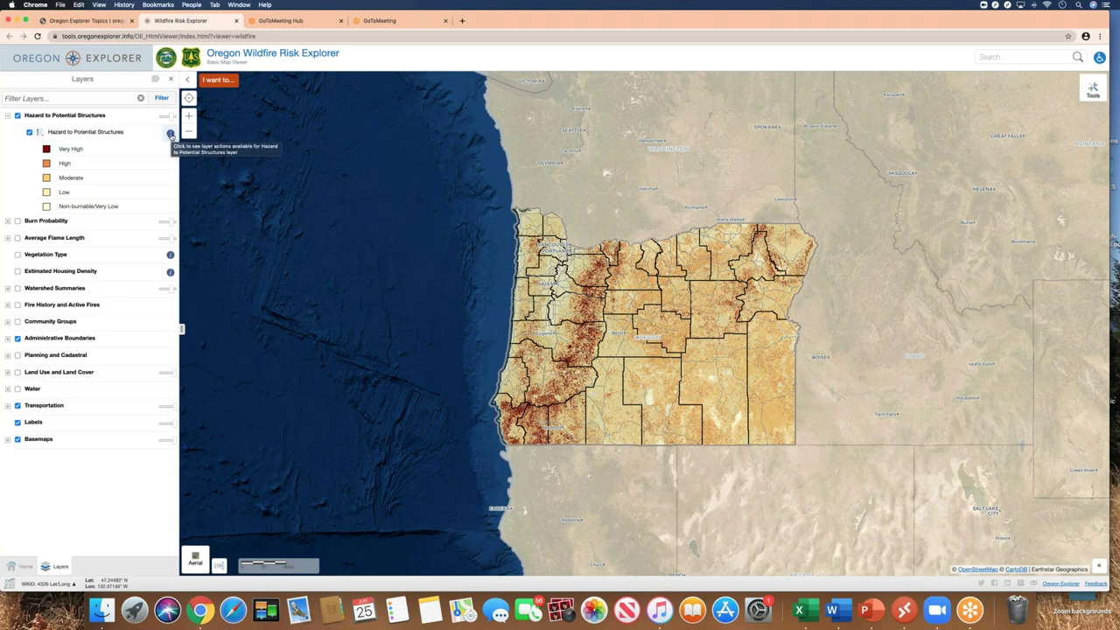
{"action": "left_click", "coordinate": [170, 134]}
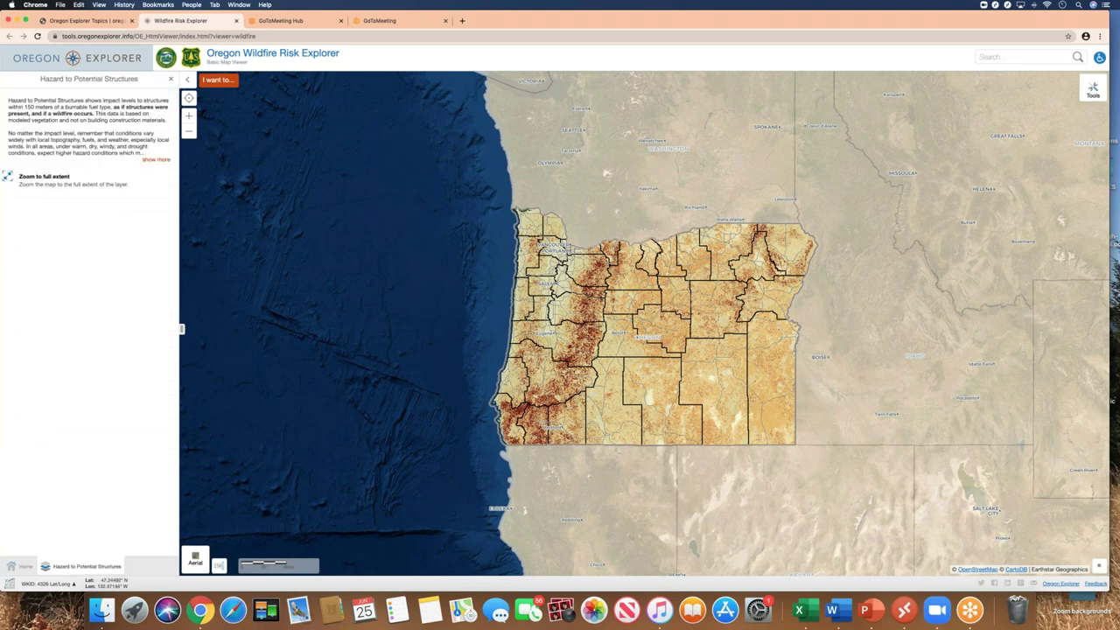
Expand, then shorten, the Hazard to Potential Structures description and close it back to Layers
{"action": "left_click", "coordinate": [156, 159]}
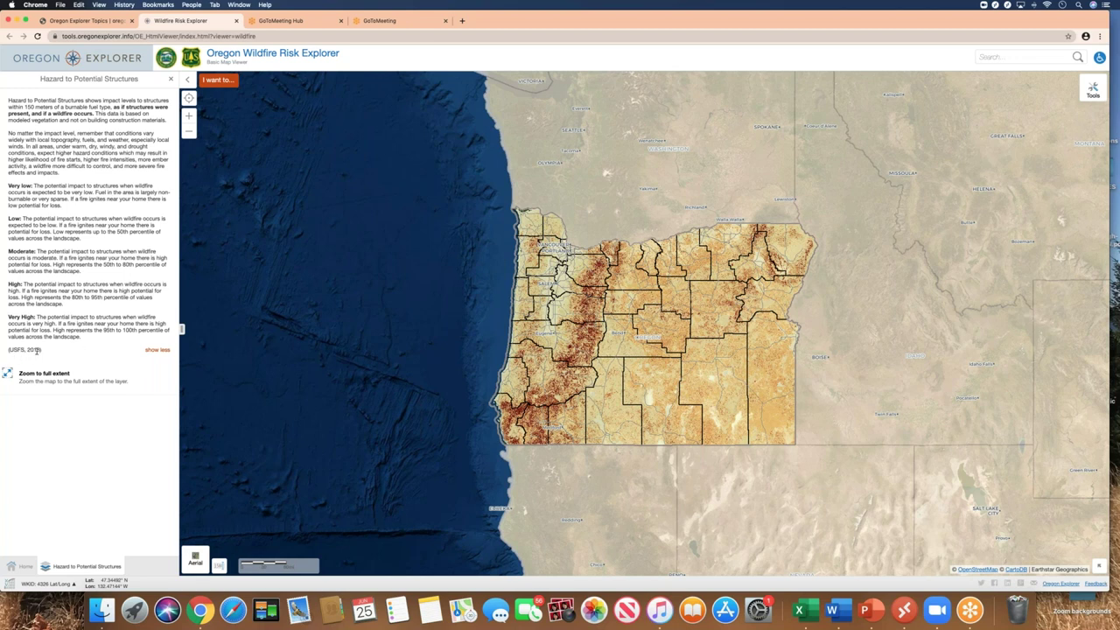
{"action": "left_click", "coordinate": [155, 350]}
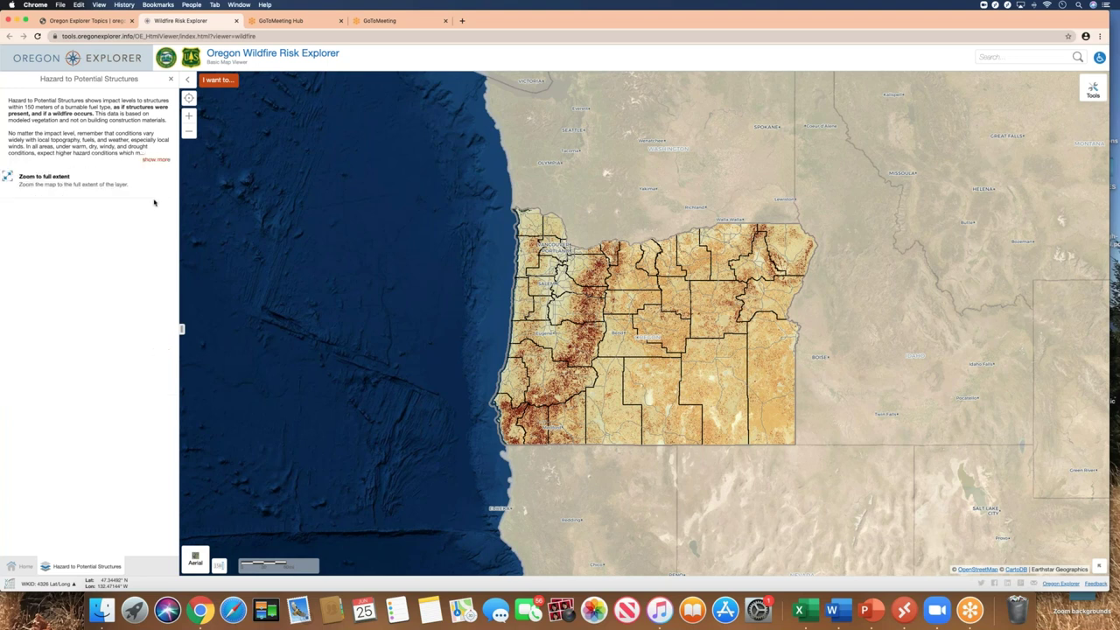
{"action": "left_click", "coordinate": [172, 79]}
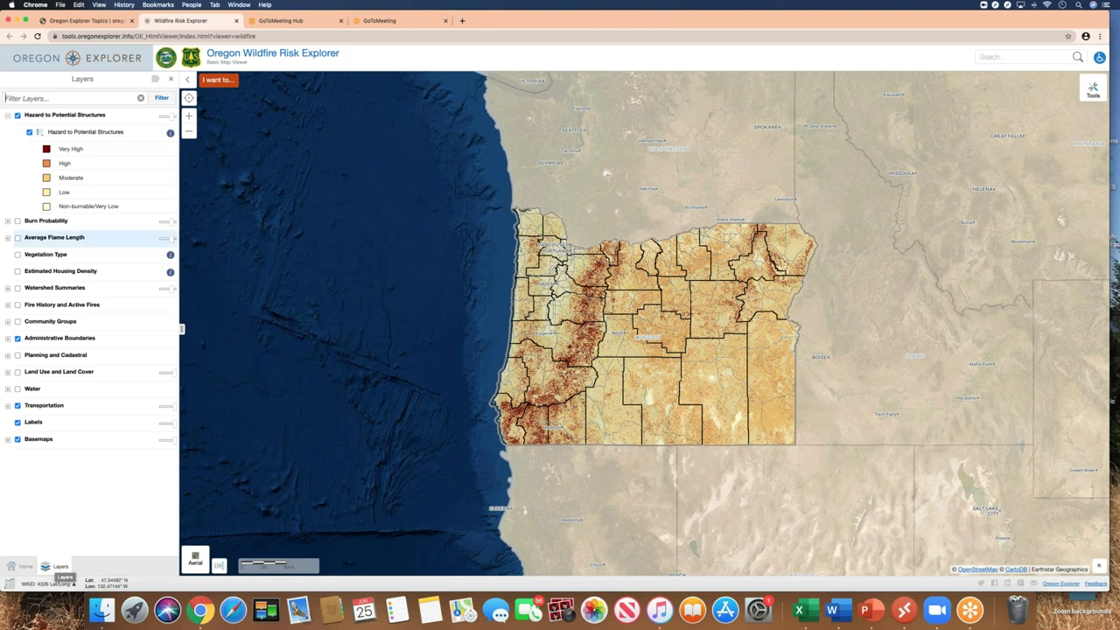
Hide the hazard overlay and switch the basemap from Aerial to Topo Map and back to Aerial
{"action": "left_click", "coordinate": [29, 132]}
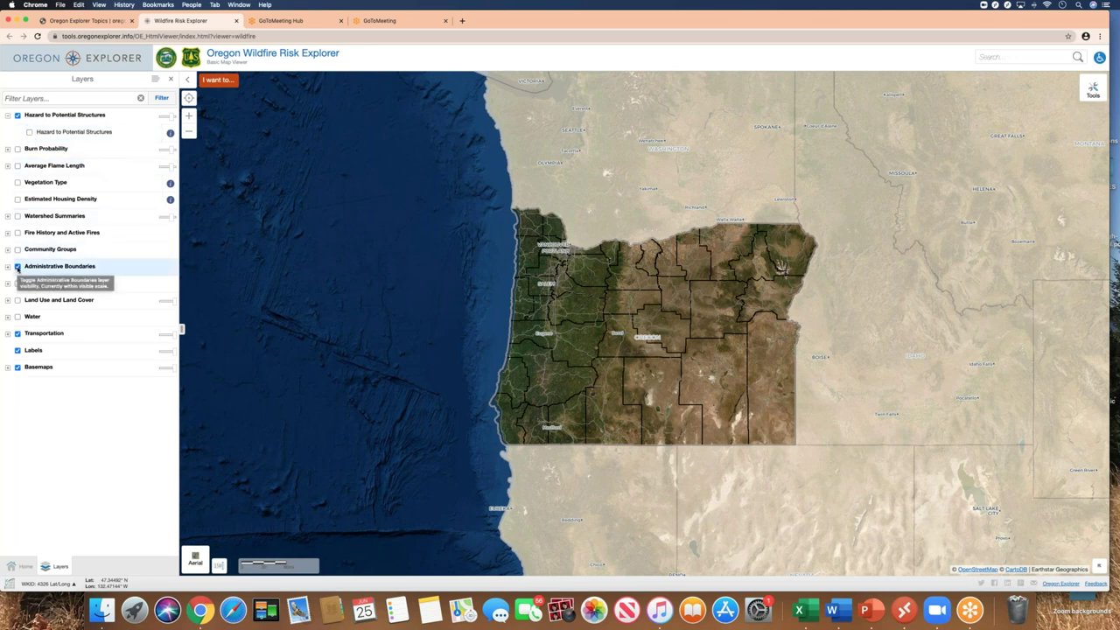
{"action": "left_click", "coordinate": [7, 370]}
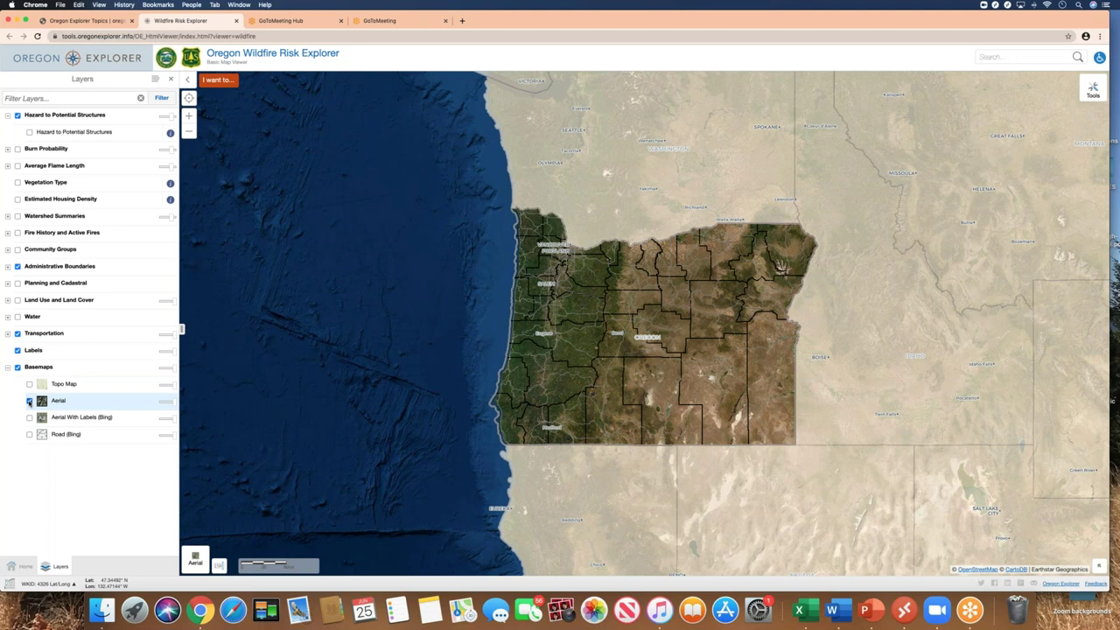
{"action": "left_click", "coordinate": [28, 401]}
{"action": "left_click", "coordinate": [30, 385]}
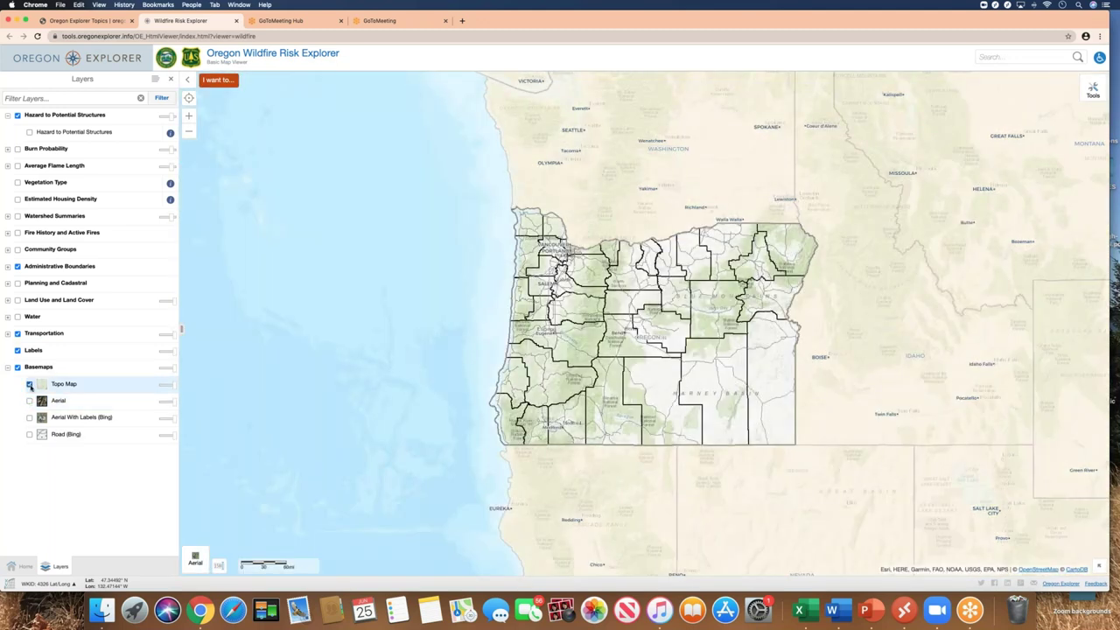
{"action": "left_click", "coordinate": [30, 385]}
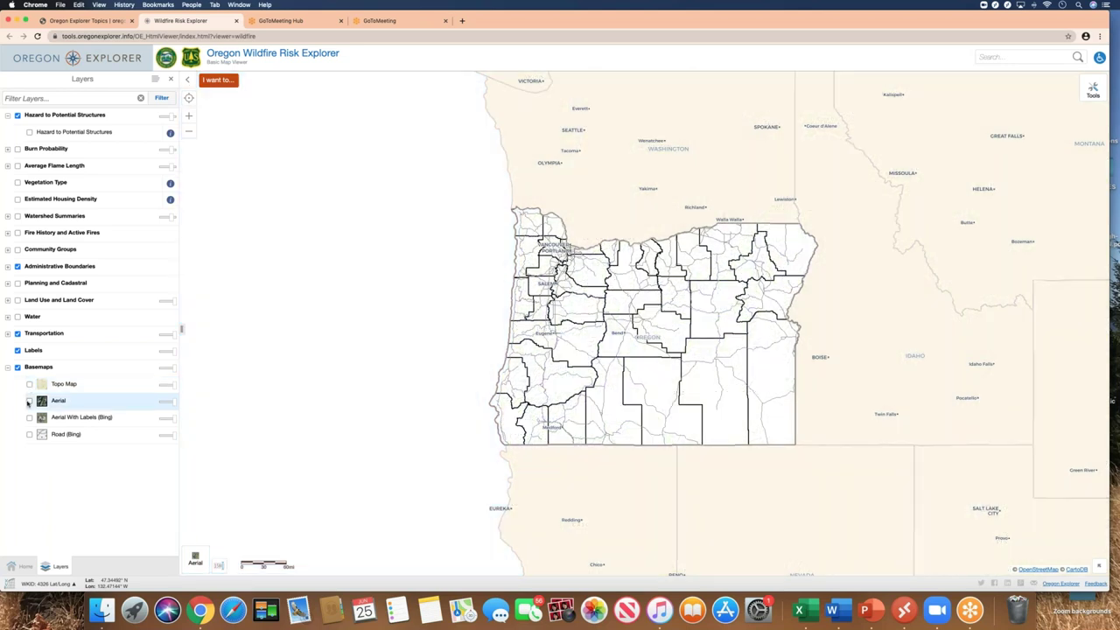
{"action": "left_click", "coordinate": [28, 402]}
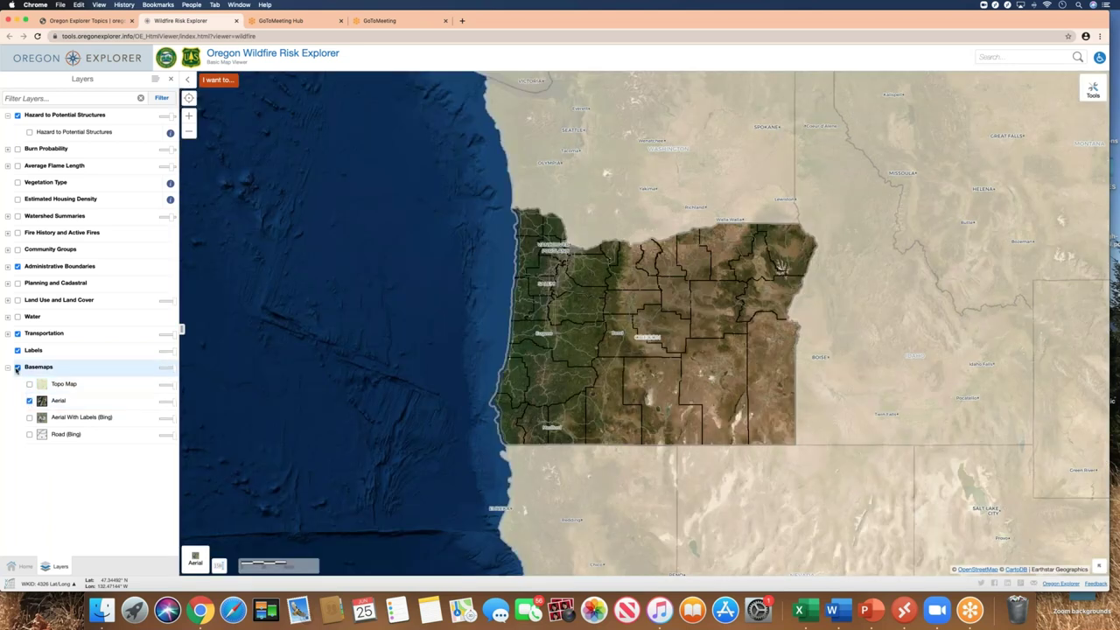
{"action": "left_click", "coordinate": [8, 367]}
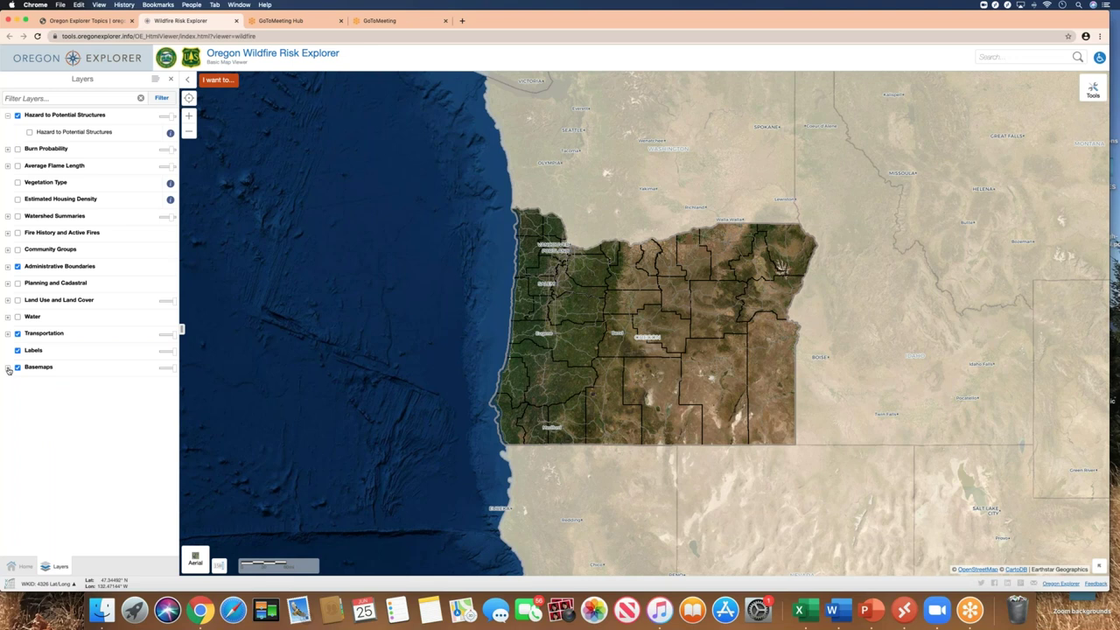
{"action": "left_click", "coordinate": [8, 367]}
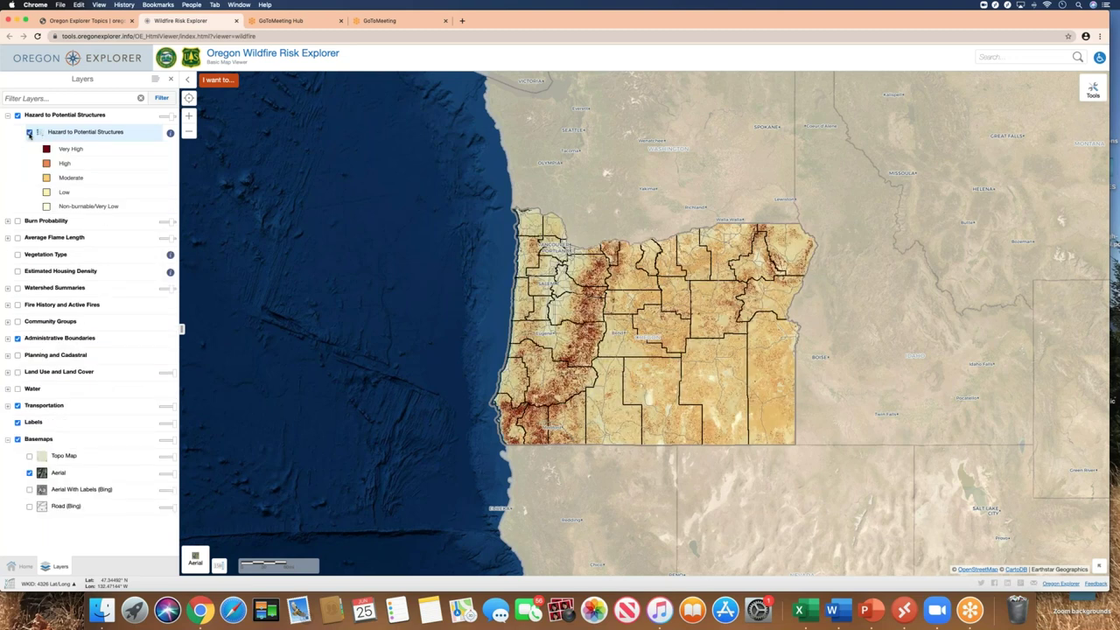
Preview Fire Locations 1992–2019 and Fire Perimeters 2000–2018 with more transparency, then hide both
{"action": "left_click", "coordinate": [17, 304]}
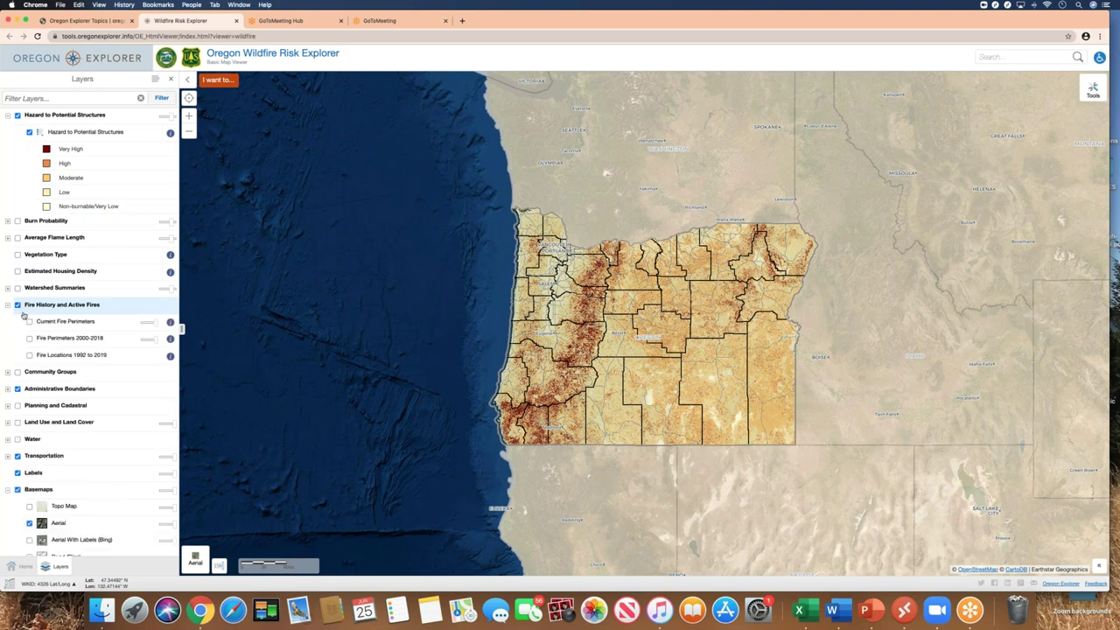
{"action": "left_click", "coordinate": [29, 356]}
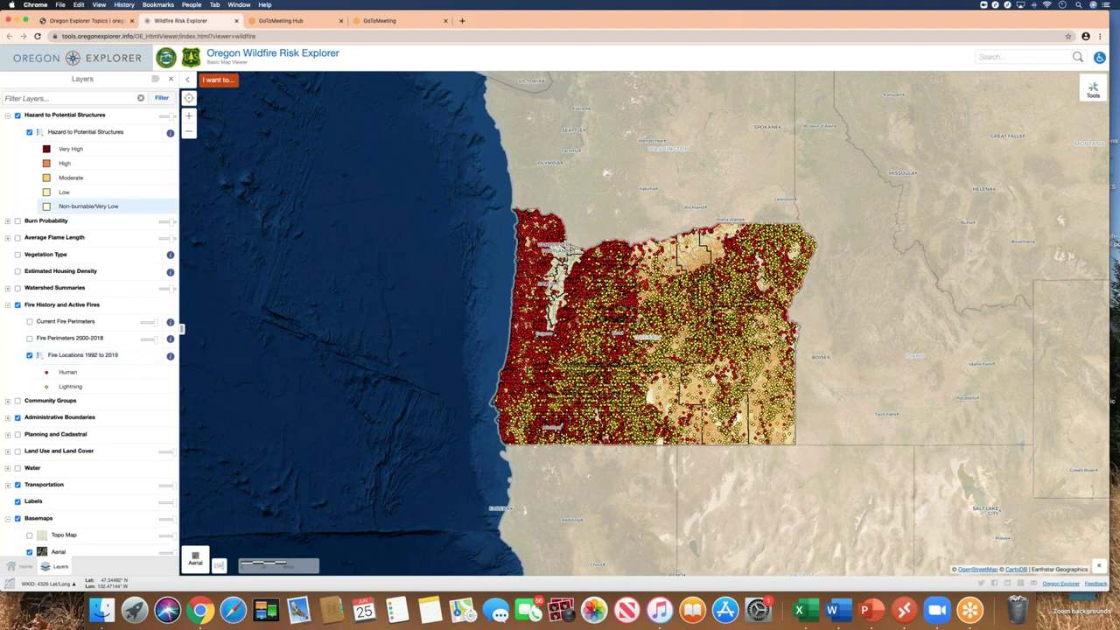
{"action": "left_click", "coordinate": [28, 357]}
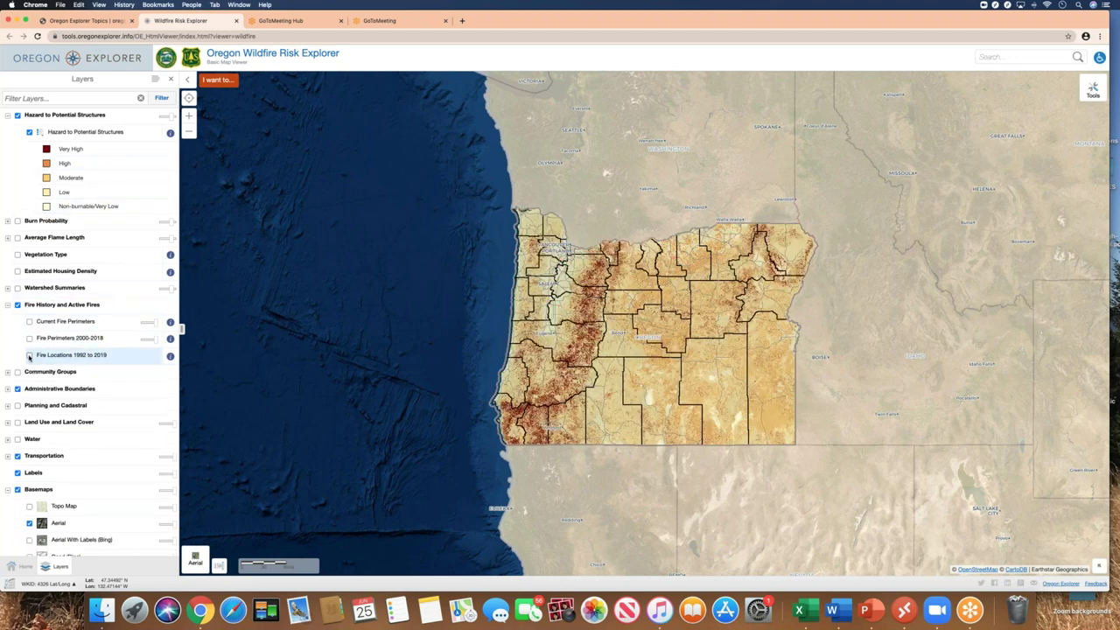
{"action": "left_click", "coordinate": [29, 339]}
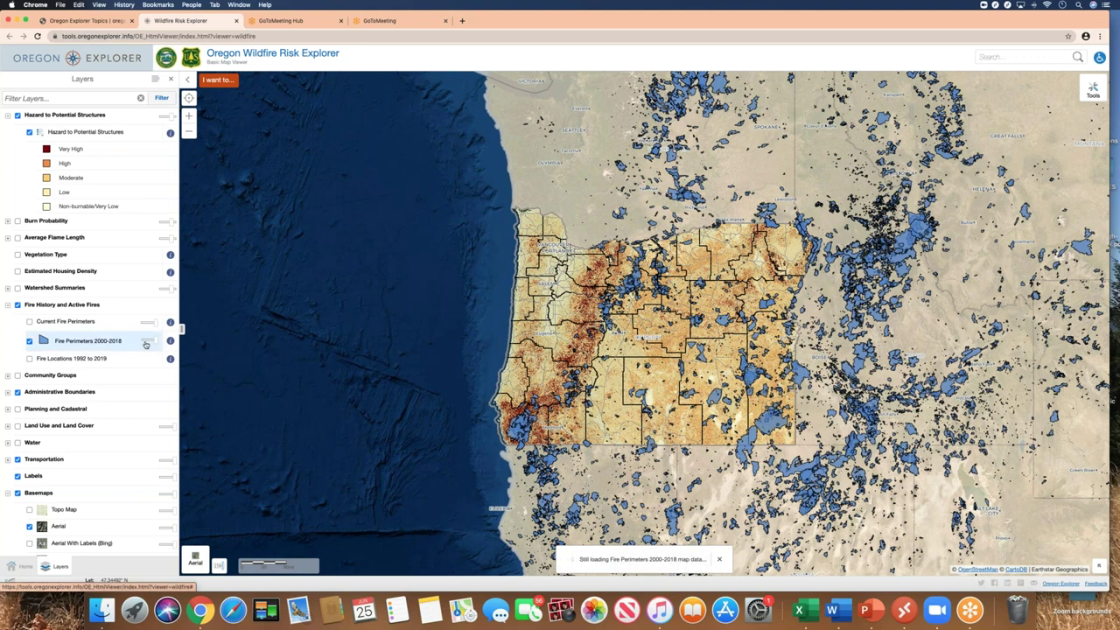
{"action": "left_click_drag", "start_coordinate": [155, 341], "coordinate": [158, 342]}
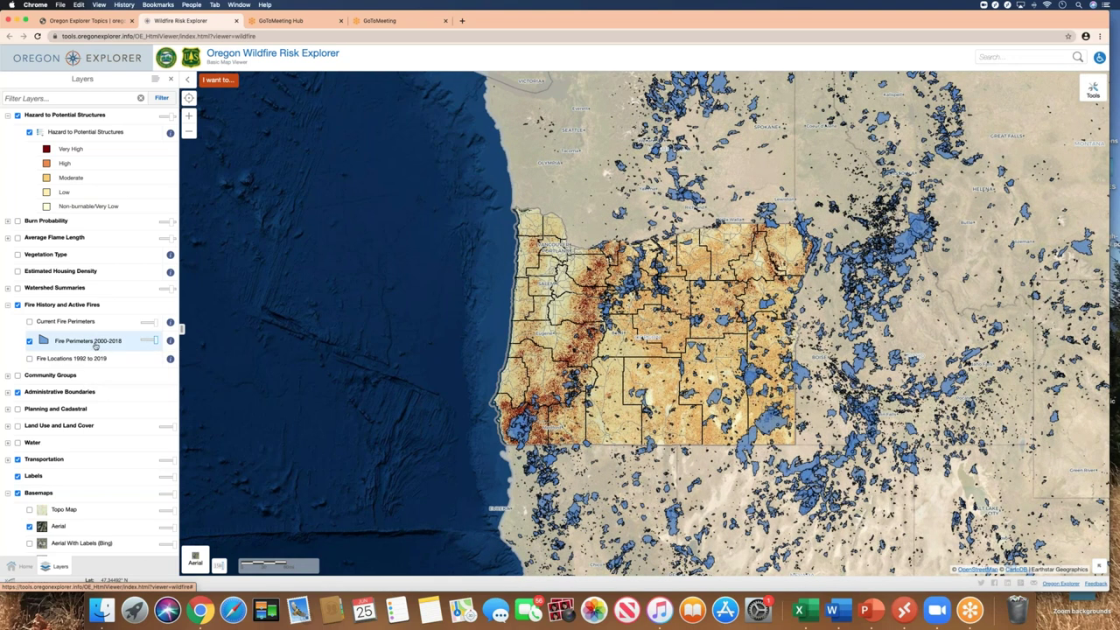
{"action": "left_click", "coordinate": [29, 340]}
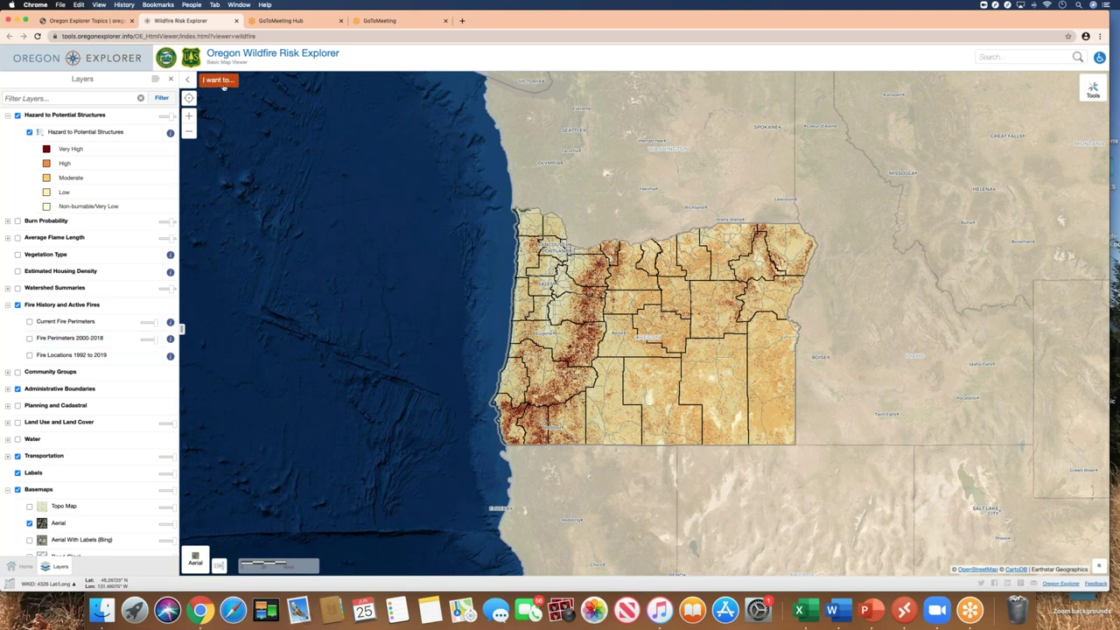
Start the Homeowner's Report – Address Search help tour and advance to its address search step
{"action": "left_click", "coordinate": [215, 83]}
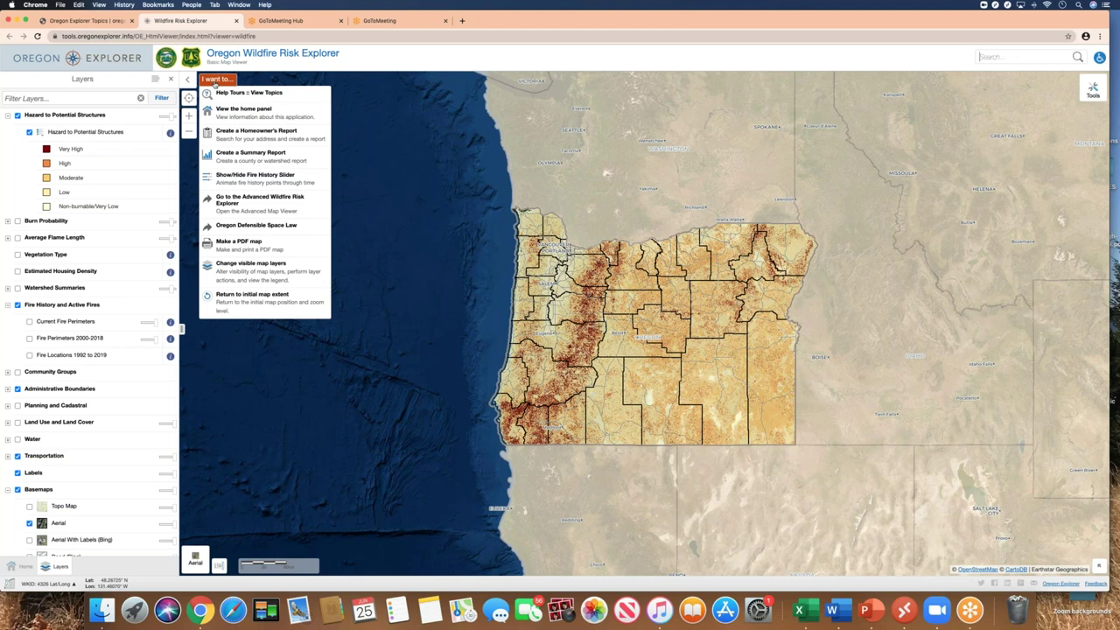
{"action": "left_click", "coordinate": [226, 94]}
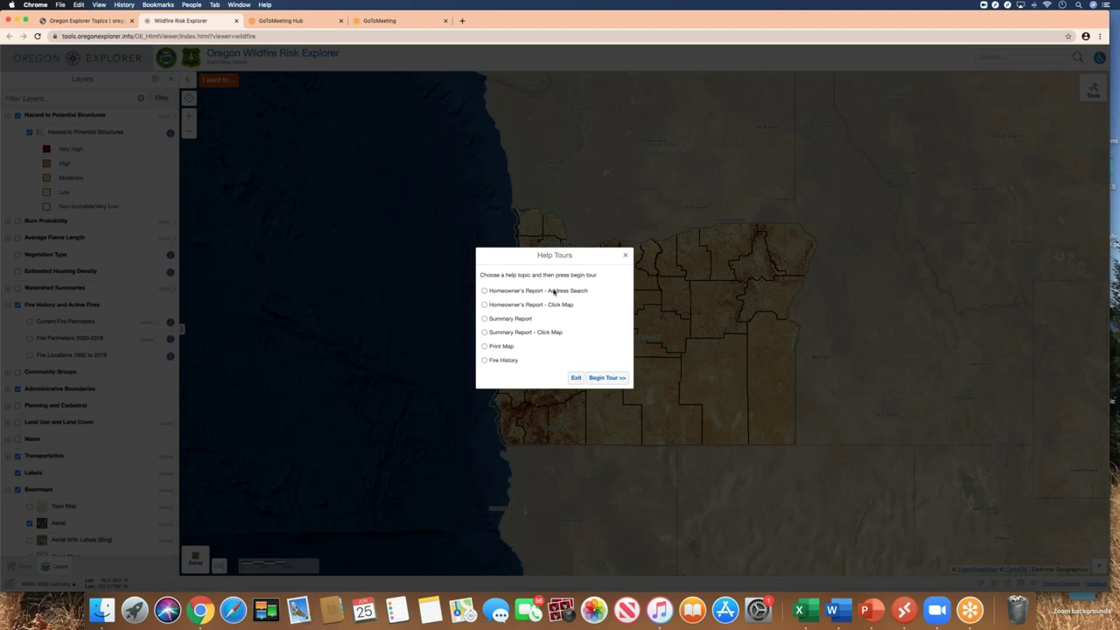
{"action": "left_click", "coordinate": [484, 291]}
{"action": "left_click", "coordinate": [603, 378]}
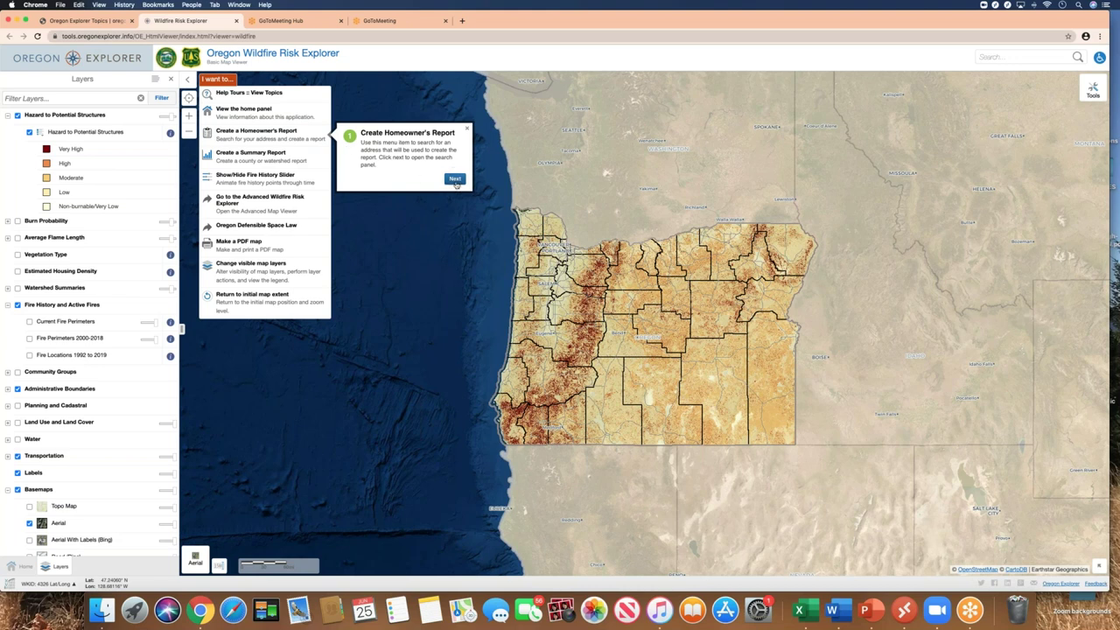
{"action": "left_click", "coordinate": [455, 180]}
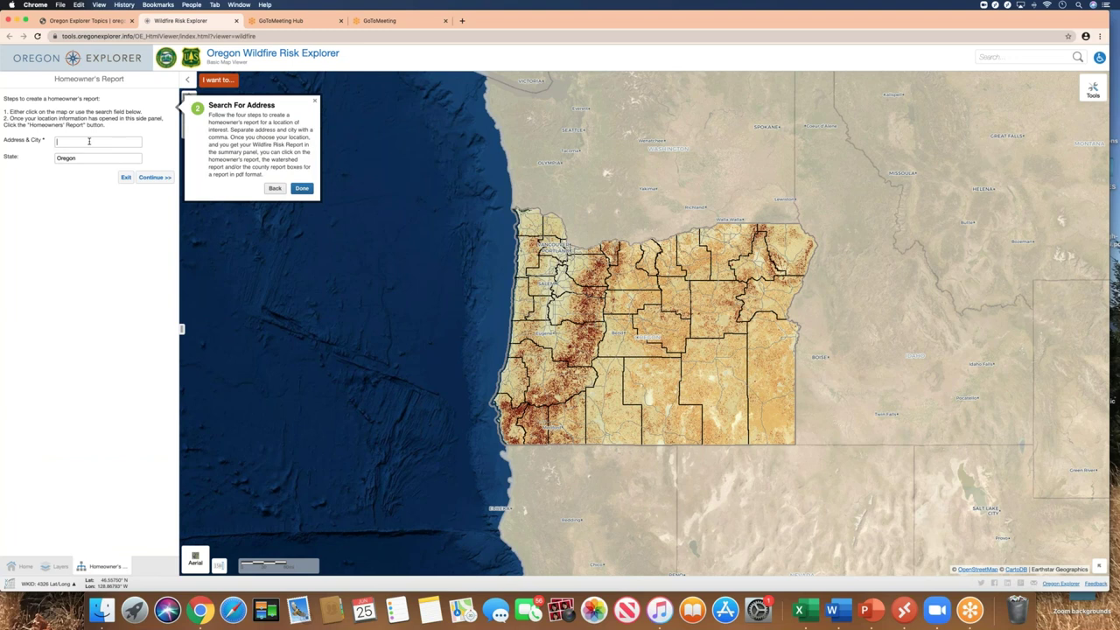
Search for the street address and city, zoom to the first match, and dismiss the help tip
{"action": "left_click", "coordinate": [88, 141]}
{"action": "left_click", "coordinate": [163, 178]}
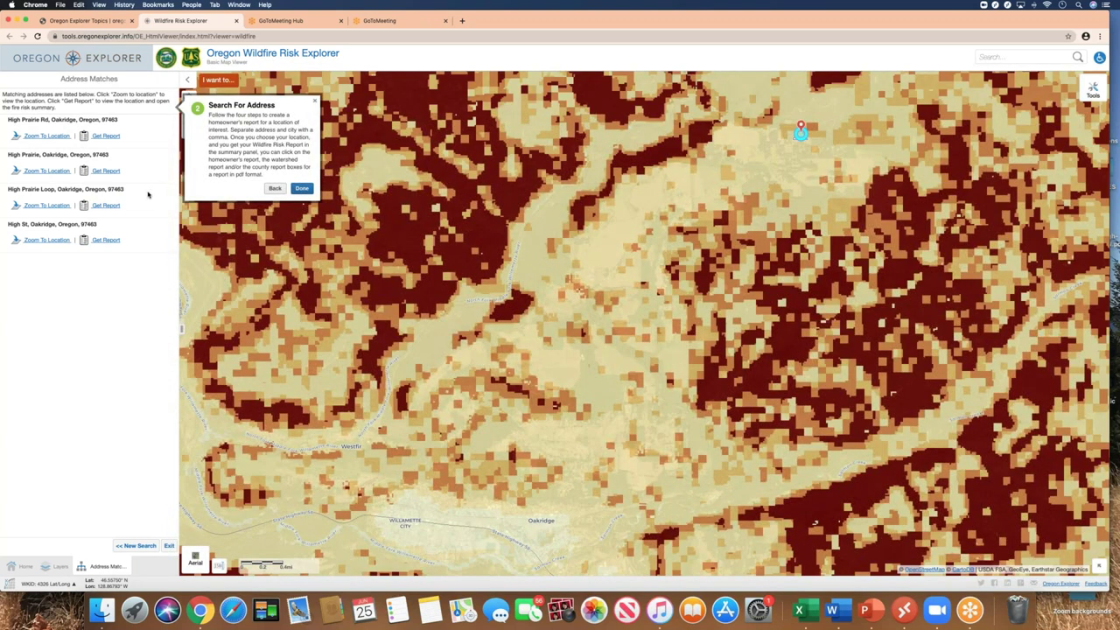
{"action": "left_click", "coordinate": [46, 136]}
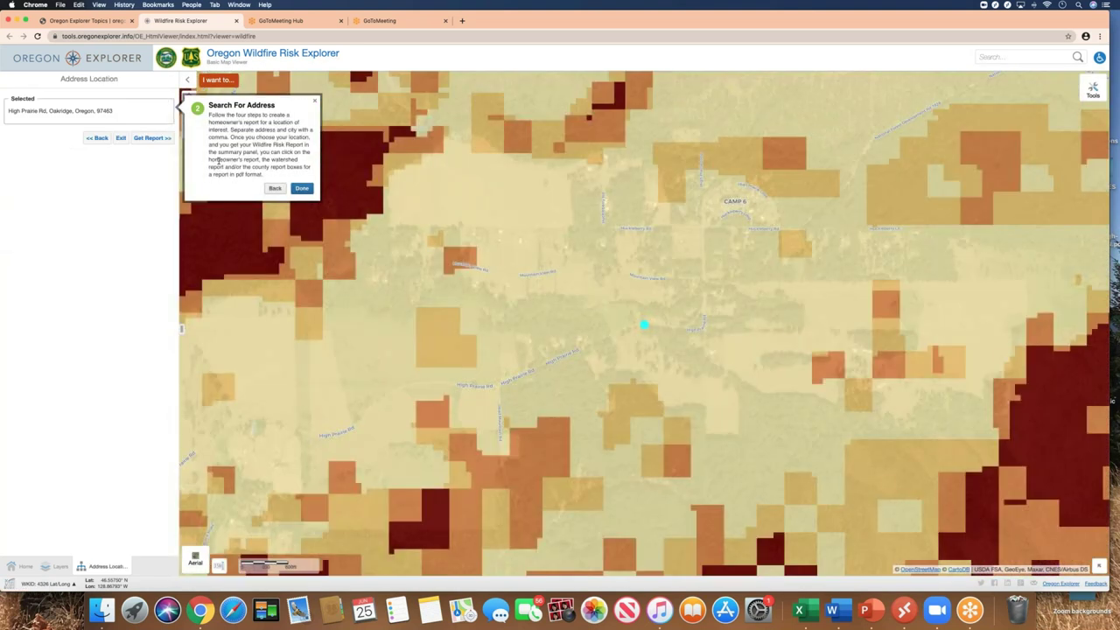
{"action": "left_click", "coordinate": [302, 189]}
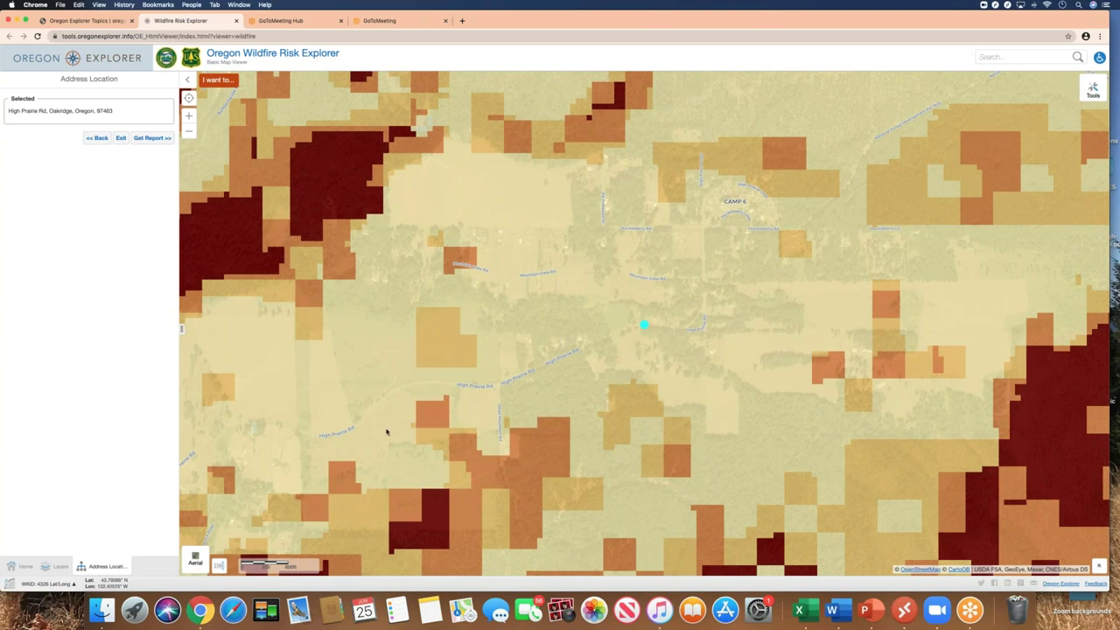
Switch between the Layers and Home panels, ending on the chosen address details
{"action": "left_click", "coordinate": [61, 568]}
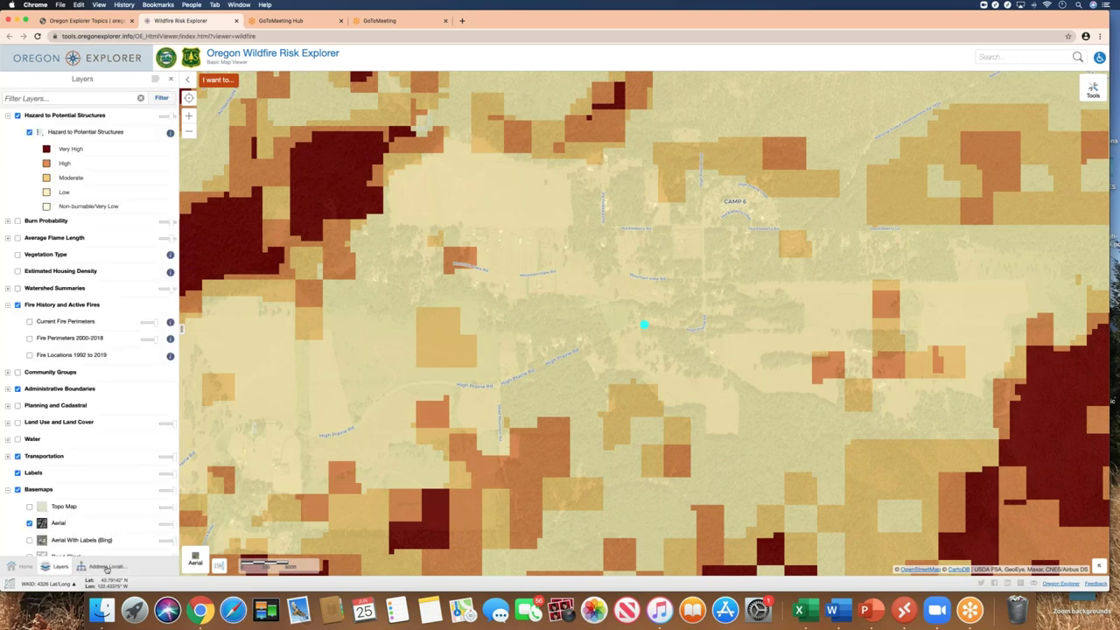
{"action": "left_click", "coordinate": [27, 568]}
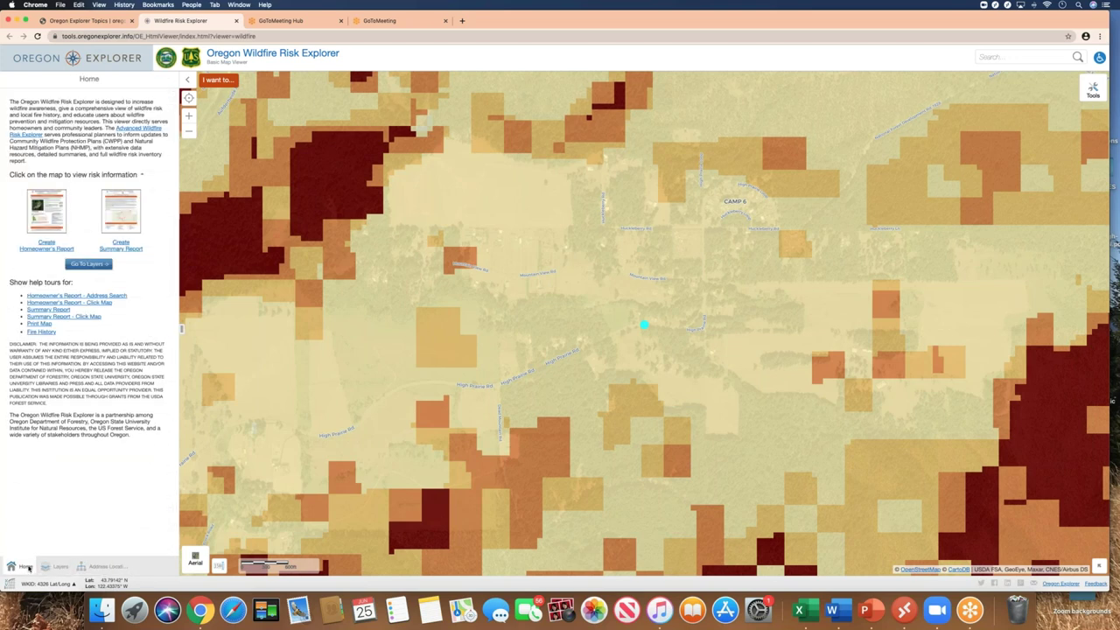
{"action": "left_click", "coordinate": [98, 569]}
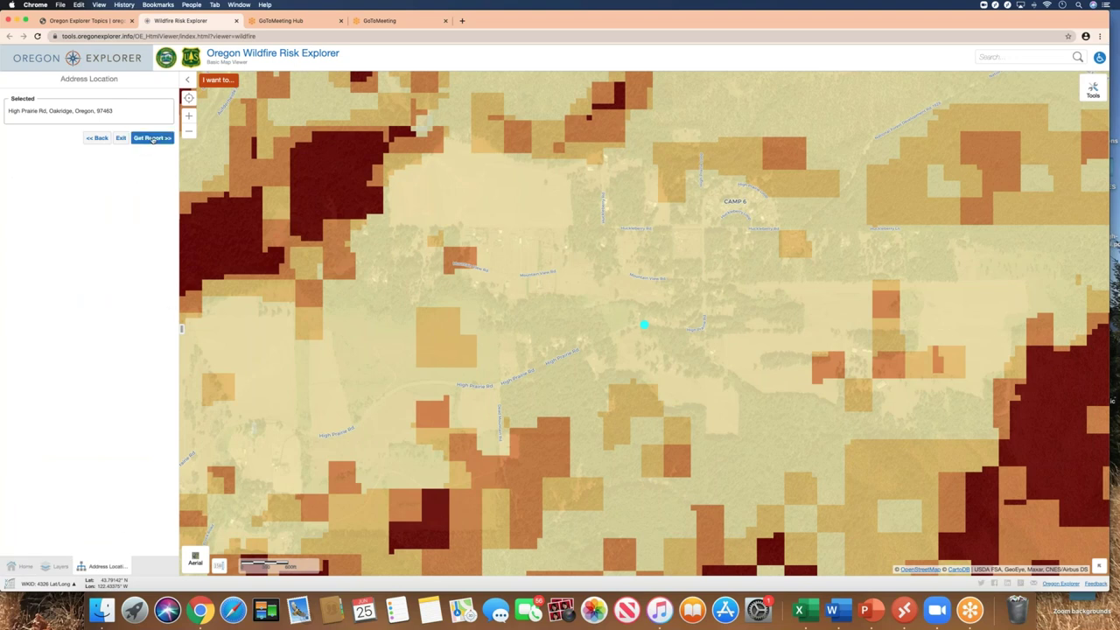
Generate a Homeowner's Report for the Oakridge address and open the resulting two-page PDF
{"action": "left_click", "coordinate": [153, 139]}
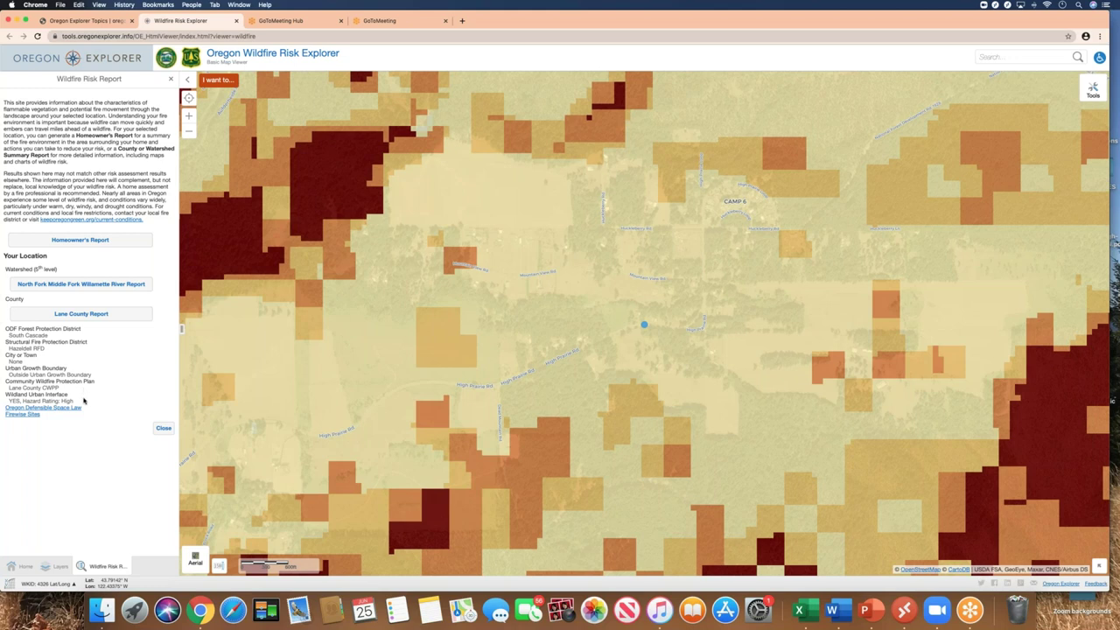
{"action": "left_click", "coordinate": [79, 240]}
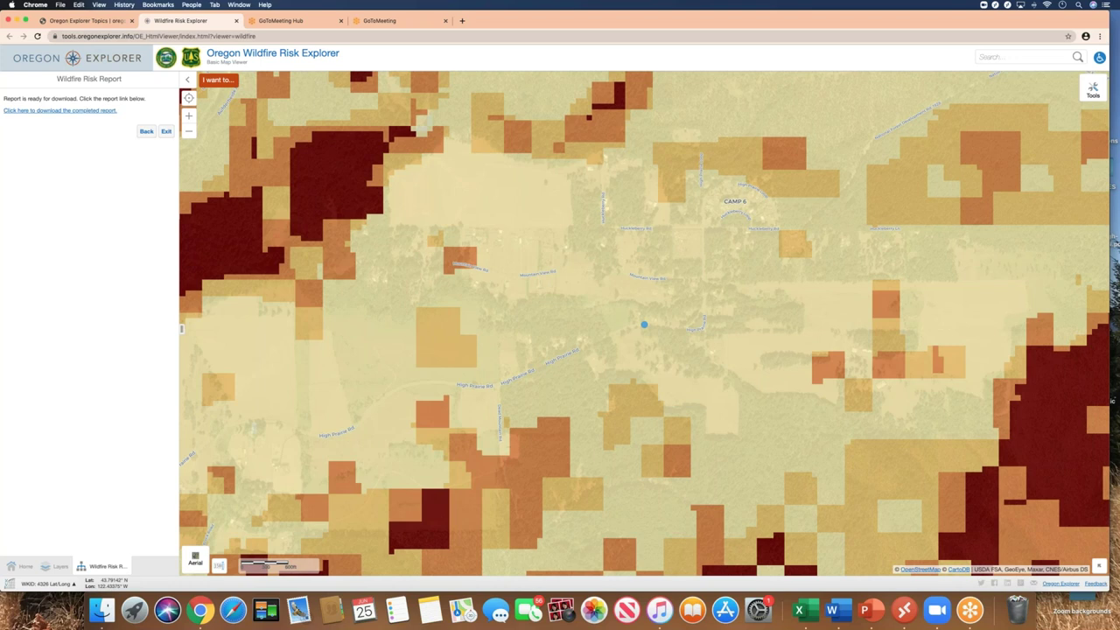
{"action": "left_click", "coordinate": [77, 111]}
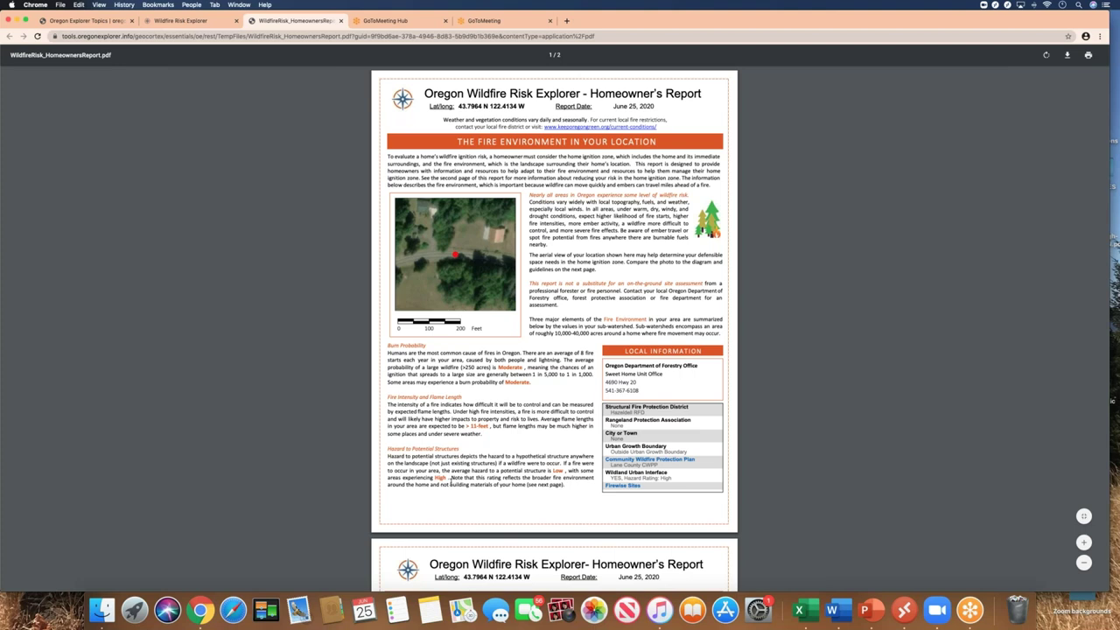
Return from the report PDF to the Wildfire Risk Explorer tab with the layer list showing
{"action": "left_click", "coordinate": [191, 21]}
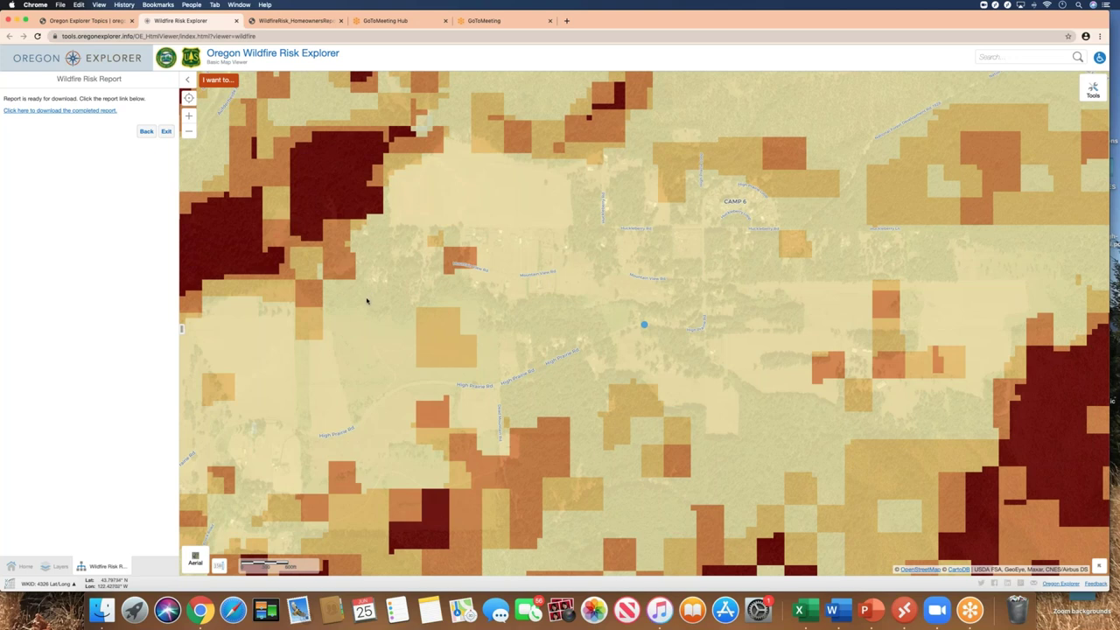
{"action": "left_click", "coordinate": [60, 567]}
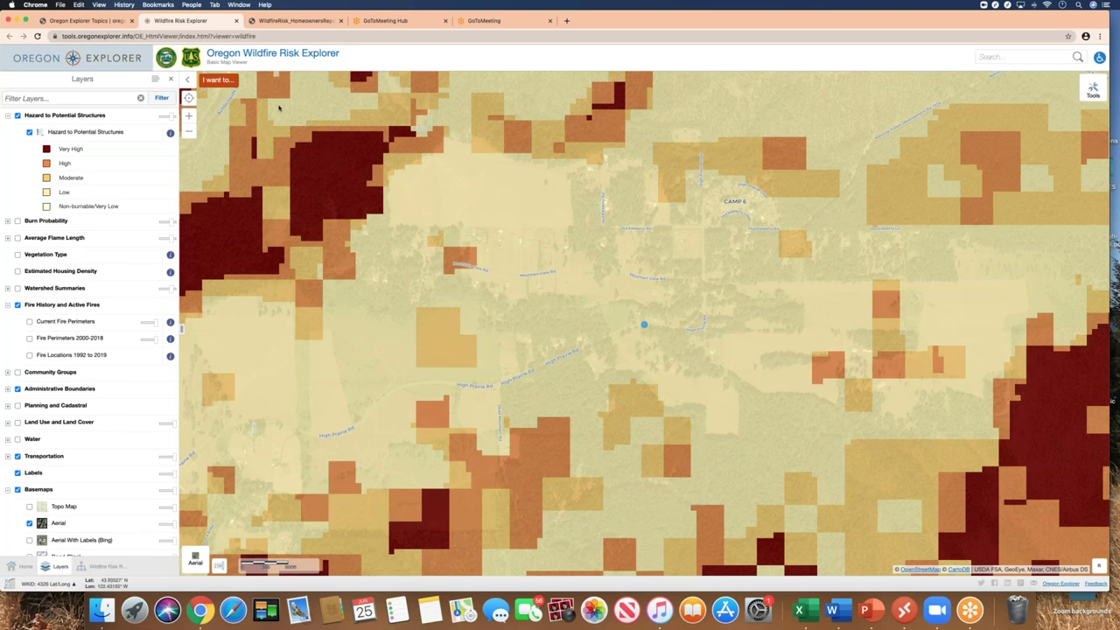
{"action": "left_click", "coordinate": [223, 81]}
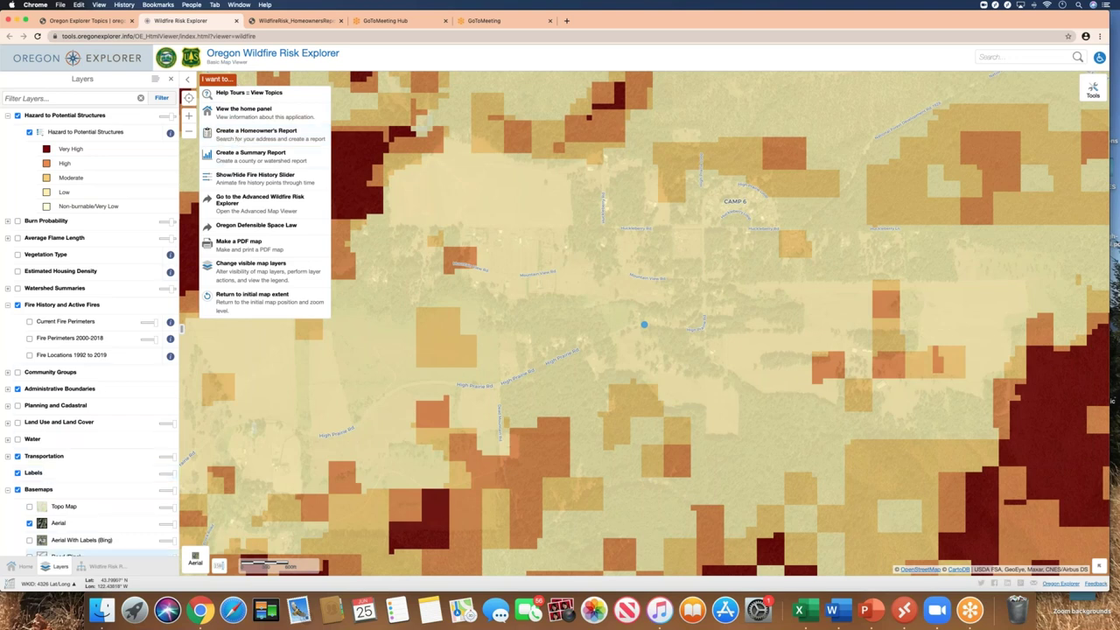
{"action": "left_click", "coordinate": [27, 568]}
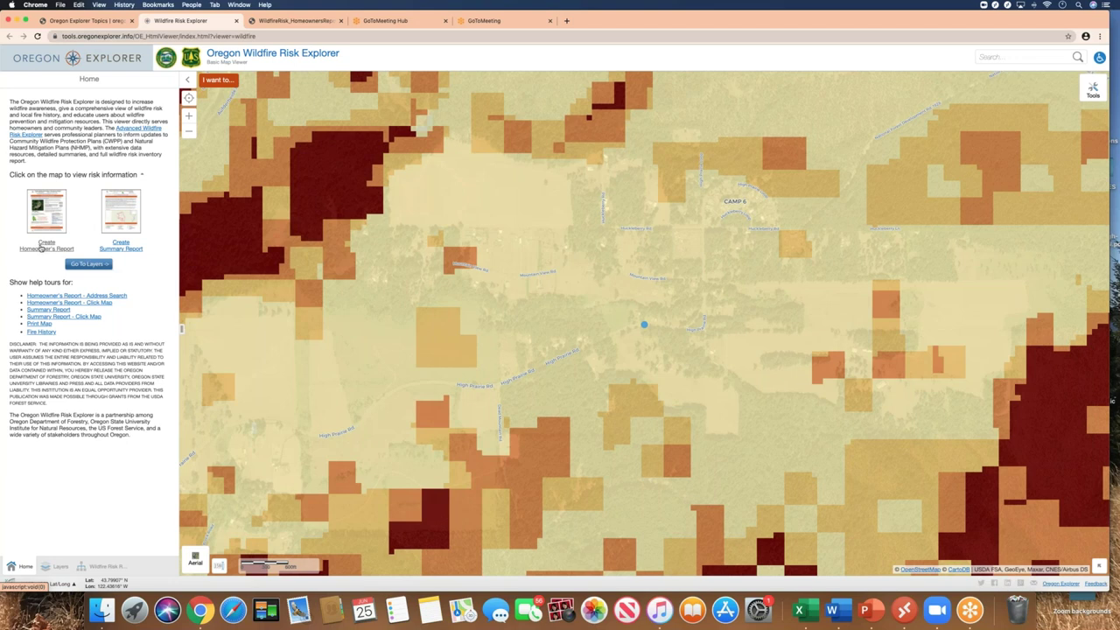
{"action": "left_click", "coordinate": [60, 567]}
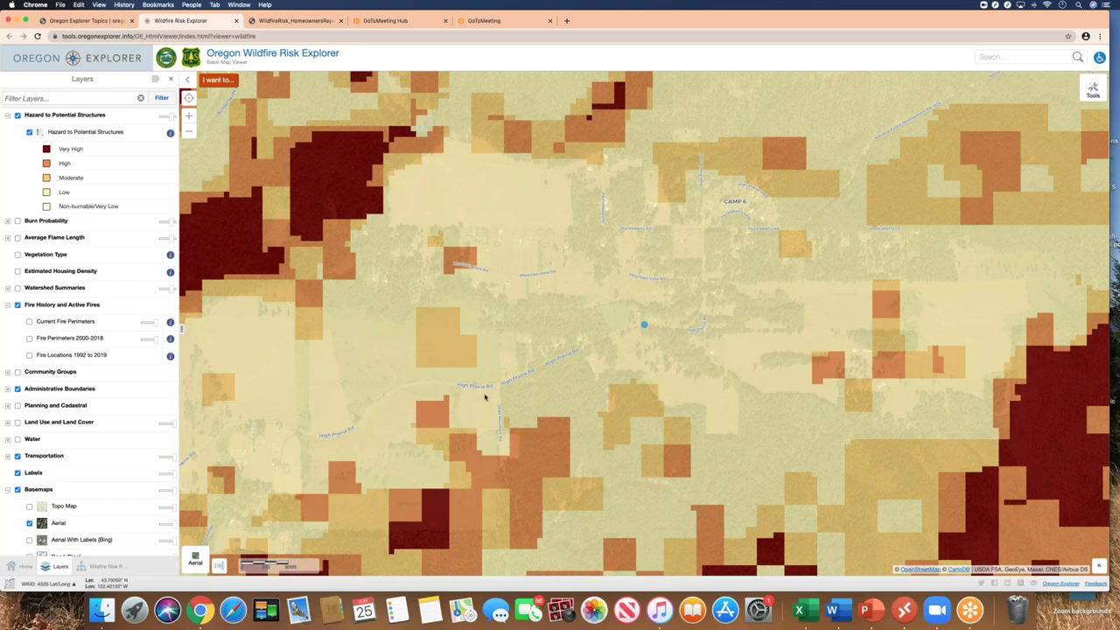
Turn off the Aerial basemap and show the Oregon Wildland Urban Interface (WUI) boundaries
{"action": "left_click", "coordinate": [29, 524]}
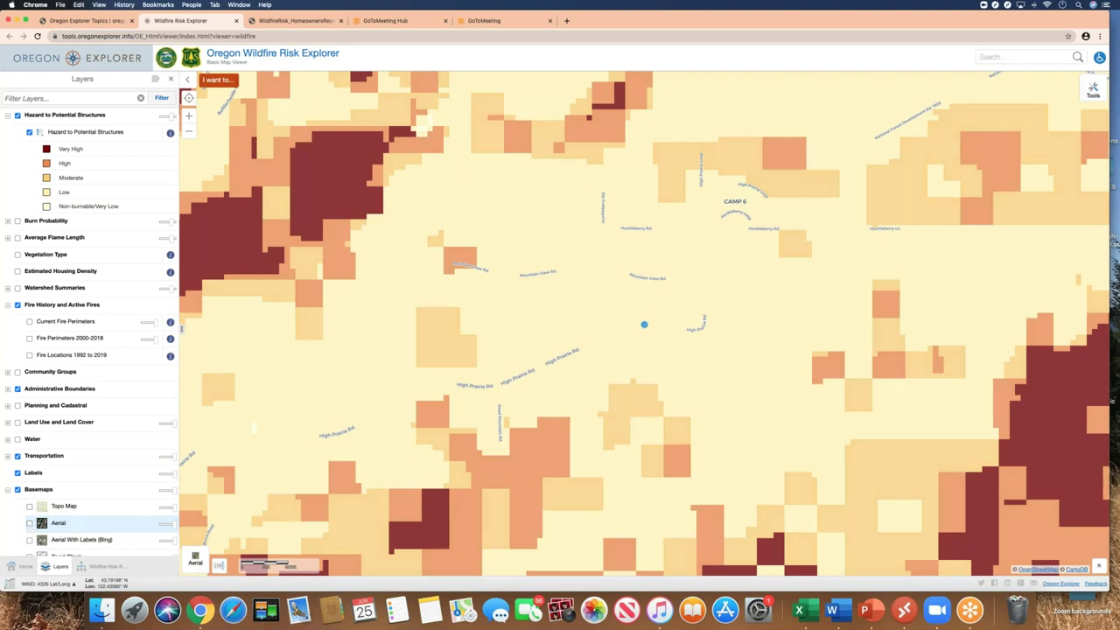
{"action": "left_click", "coordinate": [18, 406]}
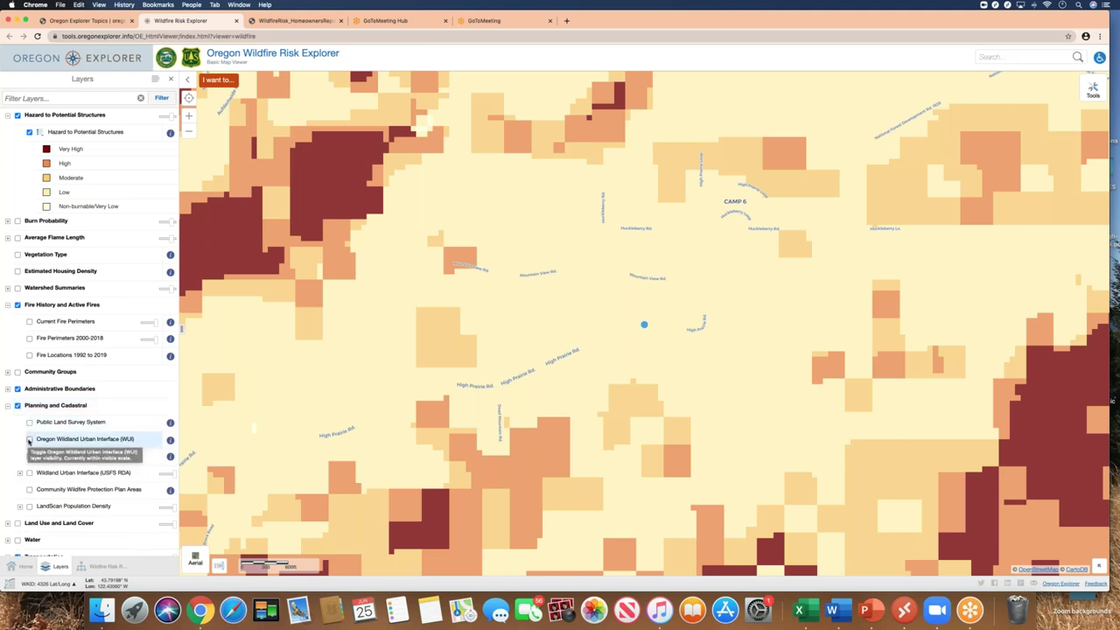
{"action": "left_click", "coordinate": [29, 441]}
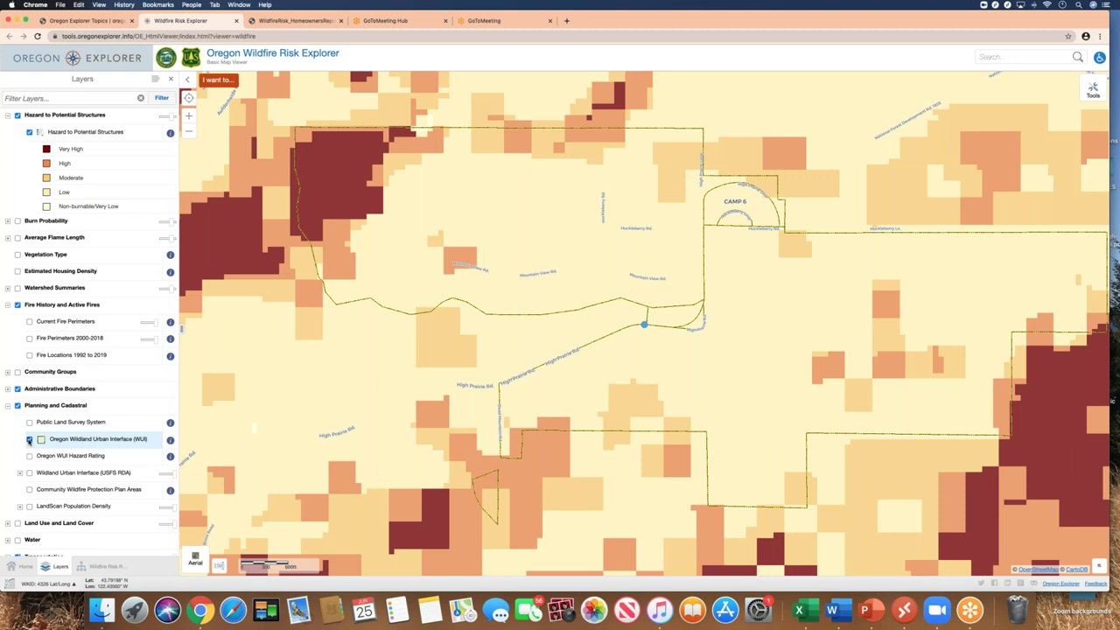
{"action": "scroll", "coordinate": [28, 441], "scroll_direction": "down", "scroll_amount": 2}
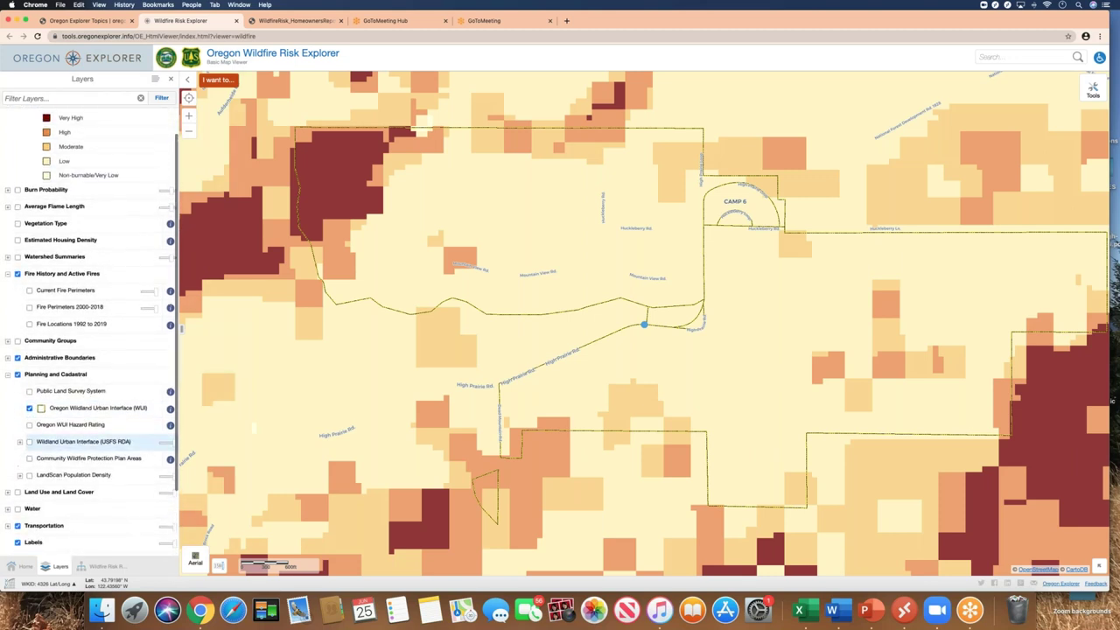
Turn on Community Groups and briefly preview the Firewise Sites layer
{"action": "left_click", "coordinate": [17, 341]}
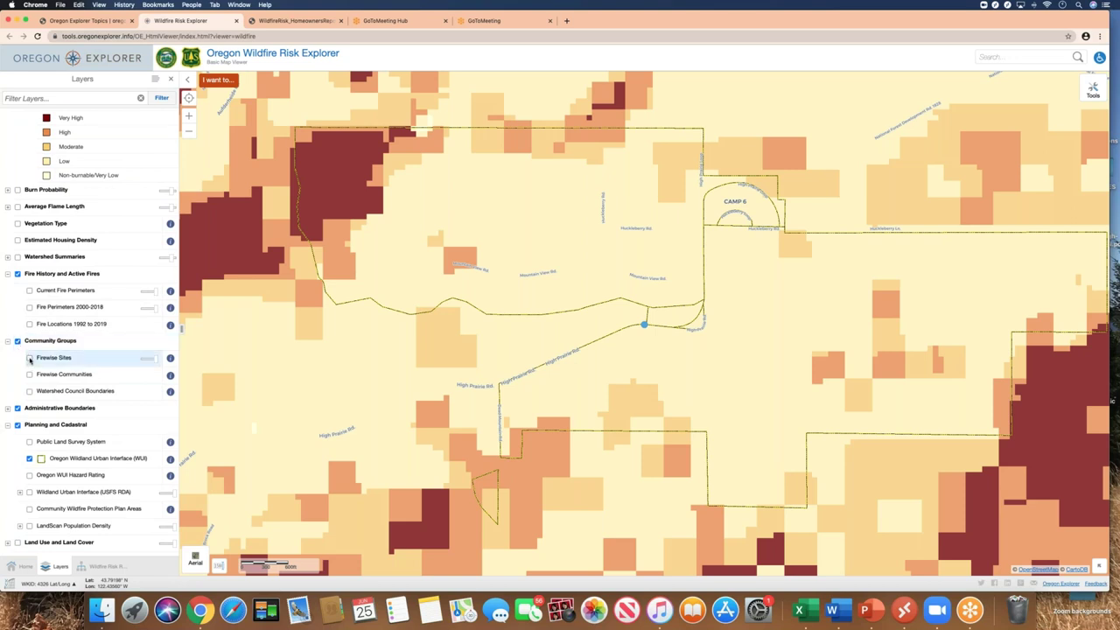
{"action": "left_click", "coordinate": [29, 358]}
{"action": "left_click", "coordinate": [29, 358]}
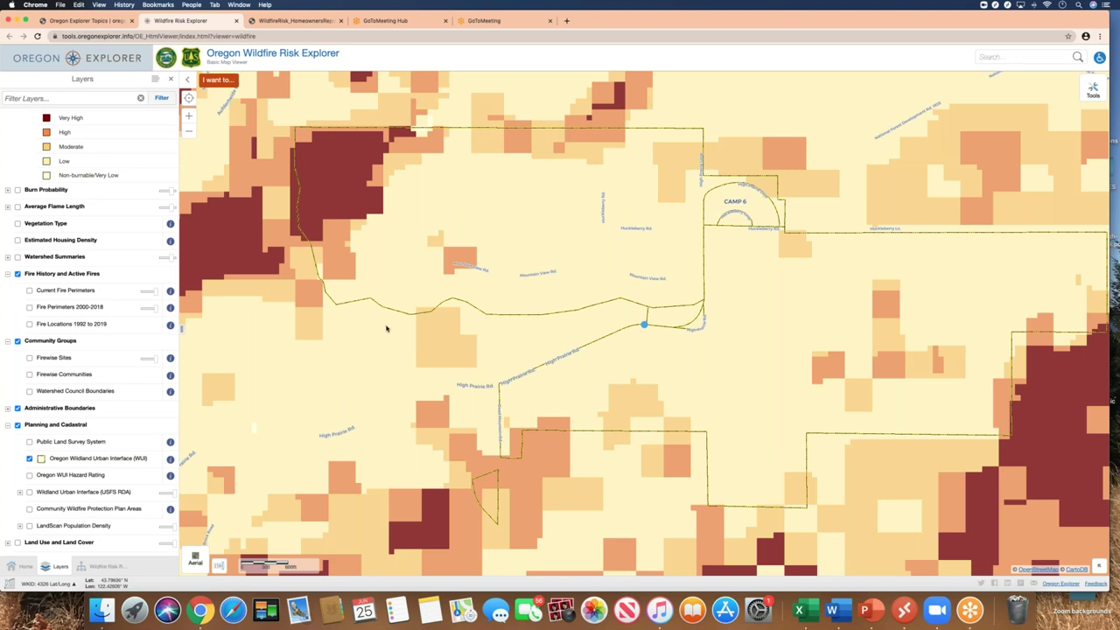
{"action": "left_click", "coordinate": [218, 81]}
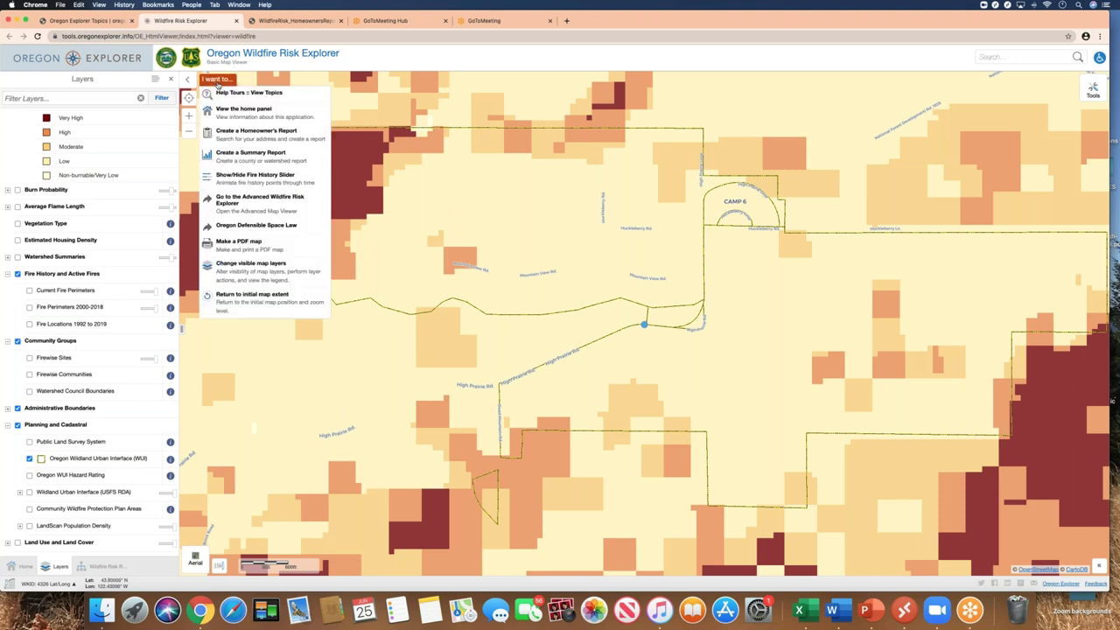
Run the Print Map help tour to open the Print Map panel with an 8.5 x 11 Landscape preview
{"action": "left_click", "coordinate": [226, 94]}
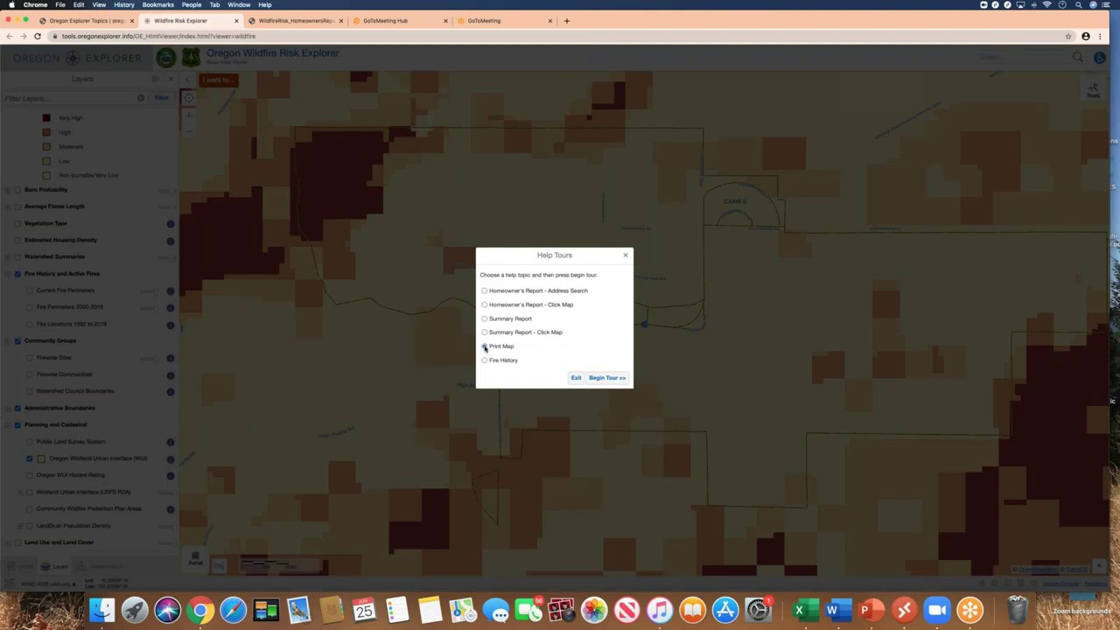
{"action": "left_click", "coordinate": [485, 347]}
{"action": "left_click", "coordinate": [613, 380]}
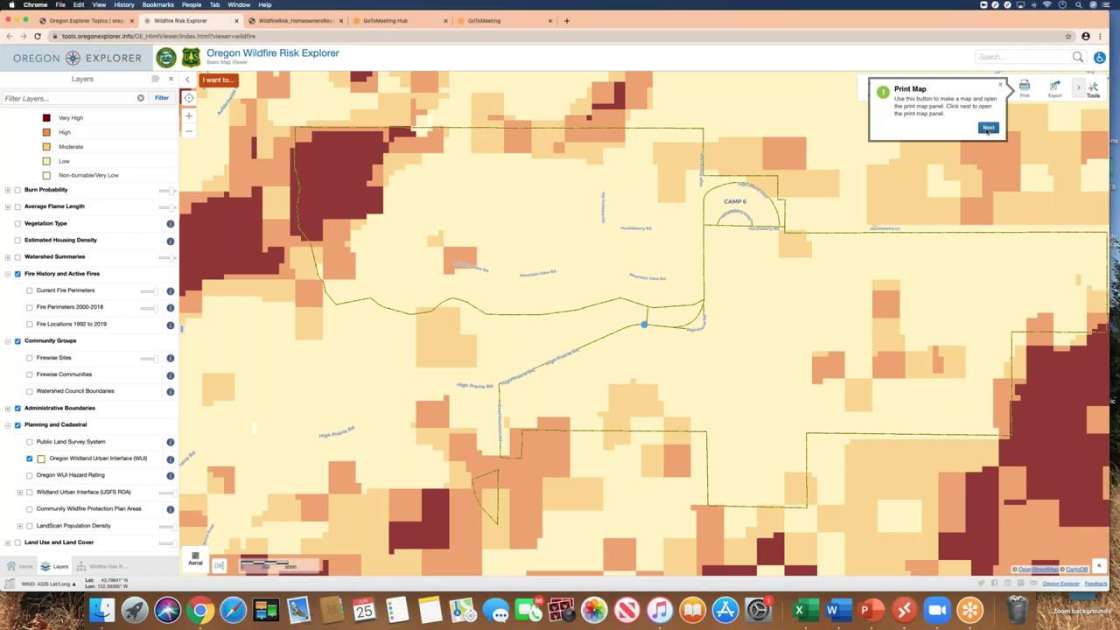
{"action": "left_click", "coordinate": [987, 128]}
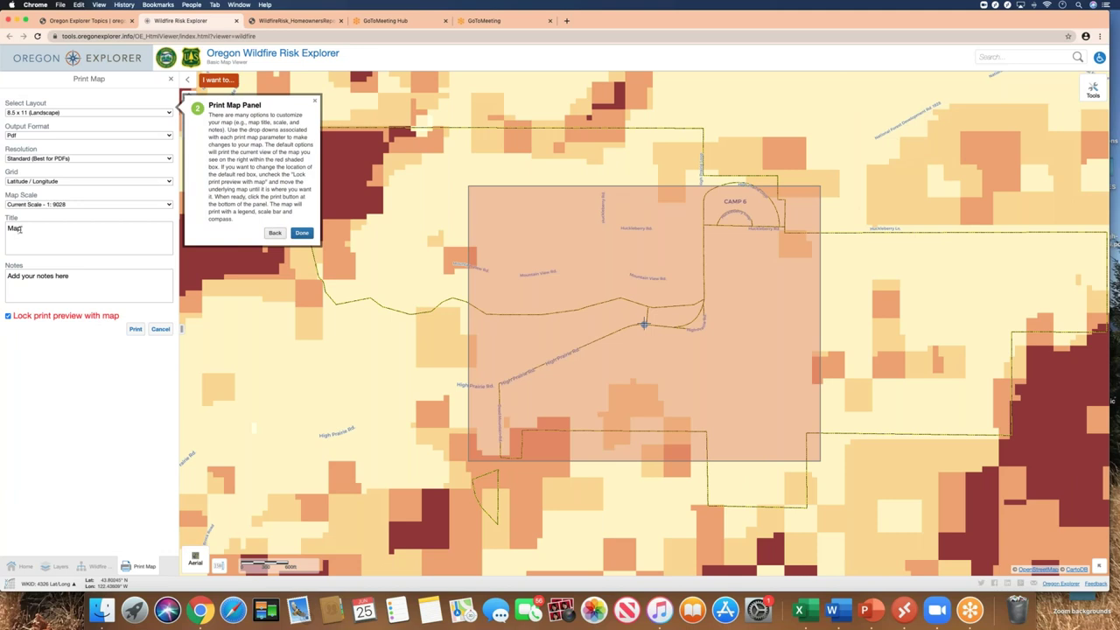
Title the print map 'Thunder Ranch Wildfire Risk' and enter the author's name in the notes
{"action": "key", "text": "BackSpace"}
{"action": "key", "text": "BackSpace"}
{"action": "type", "text": "Thunder Ranch Wildfire Risk"}
{"action": "key", "text": "BackSpace"}
{"action": "key", "text": "BackSpace"}
{"action": "key", "text": "BackSpace"}
{"action": "key", "text": "BackSpace"}
{"action": "key", "text": "BackSpace"}
{"action": "key", "text": "BackSpace"}
{"action": "key", "text": "BackSpace"}
{"action": "key", "text": "BackSpace"}
{"action": "key", "text": "BackSpace"}
{"action": "key", "text": "BackSpace"}
{"action": "key", "text": "BackSpace"}
{"action": "key", "text": "BackSpace"}
{"action": "key", "text": "BackSpace"}
{"action": "key", "text": "BackSpace"}
{"action": "key", "text": "BackSpace"}
{"action": "key", "text": "BackSpace"}
{"action": "key", "text": "BackSpace"}
{"action": "key", "text": "BackSpace"}
{"action": "key", "text": "BackSpace"}
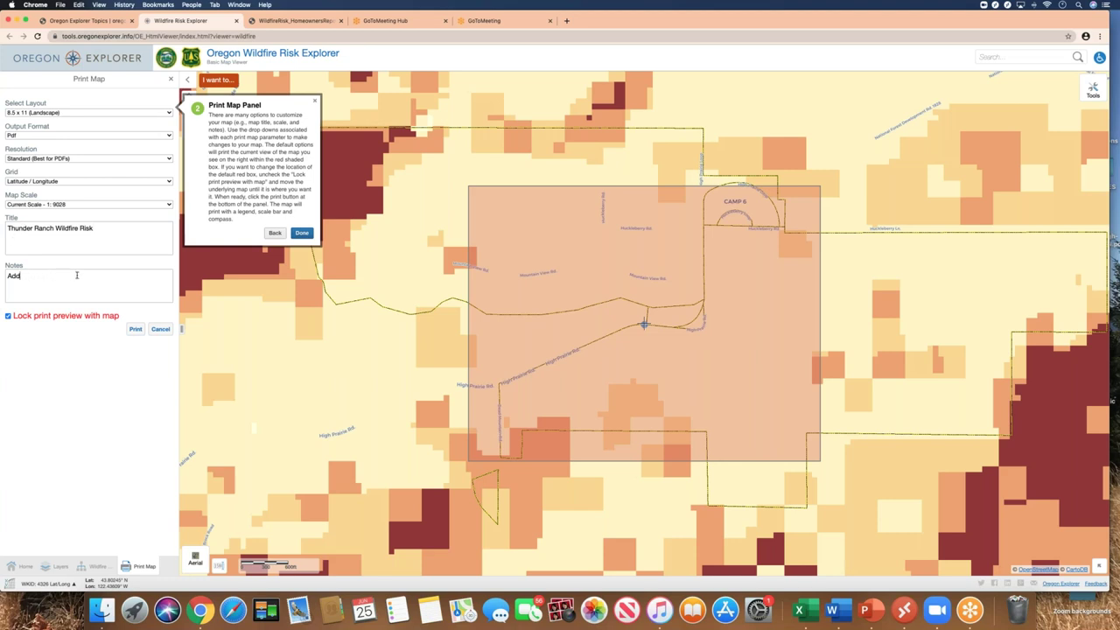
{"action": "type", "text": "By Janine"}
Keep the 8.5 x 11 (Landscape) layout and Pdf format, unlock the print preview, and shift the map slightly
{"action": "left_click", "coordinate": [169, 115]}
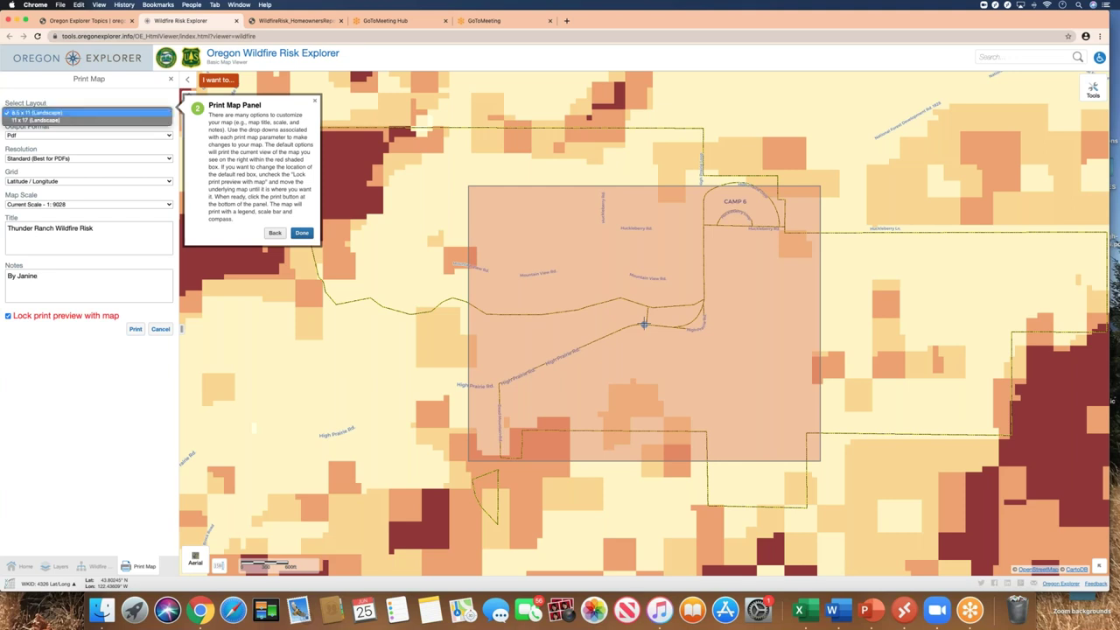
{"action": "left_click", "coordinate": [166, 113]}
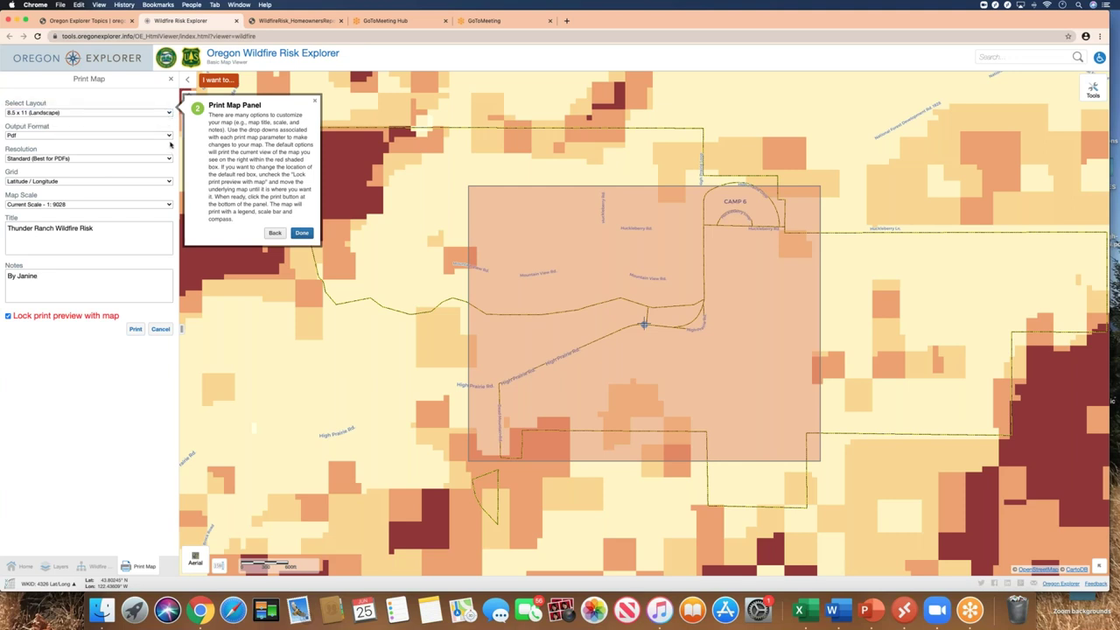
{"action": "left_click", "coordinate": [169, 137]}
{"action": "left_click", "coordinate": [167, 137]}
{"action": "left_click", "coordinate": [8, 316]}
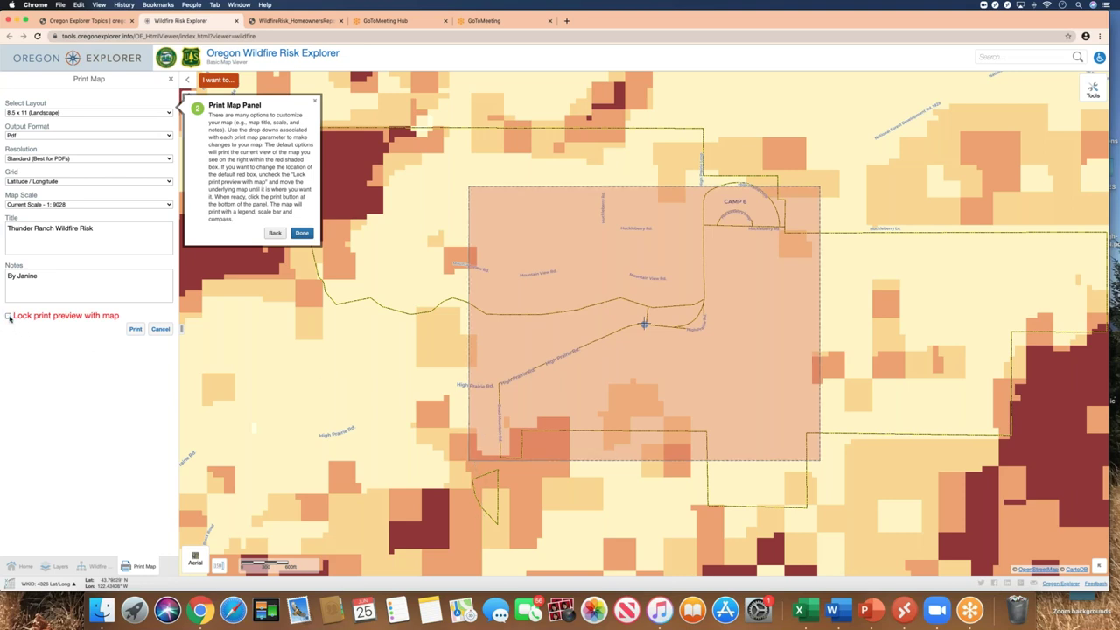
{"action": "left_click_drag", "start_coordinate": [515, 280], "coordinate": [541, 317]}
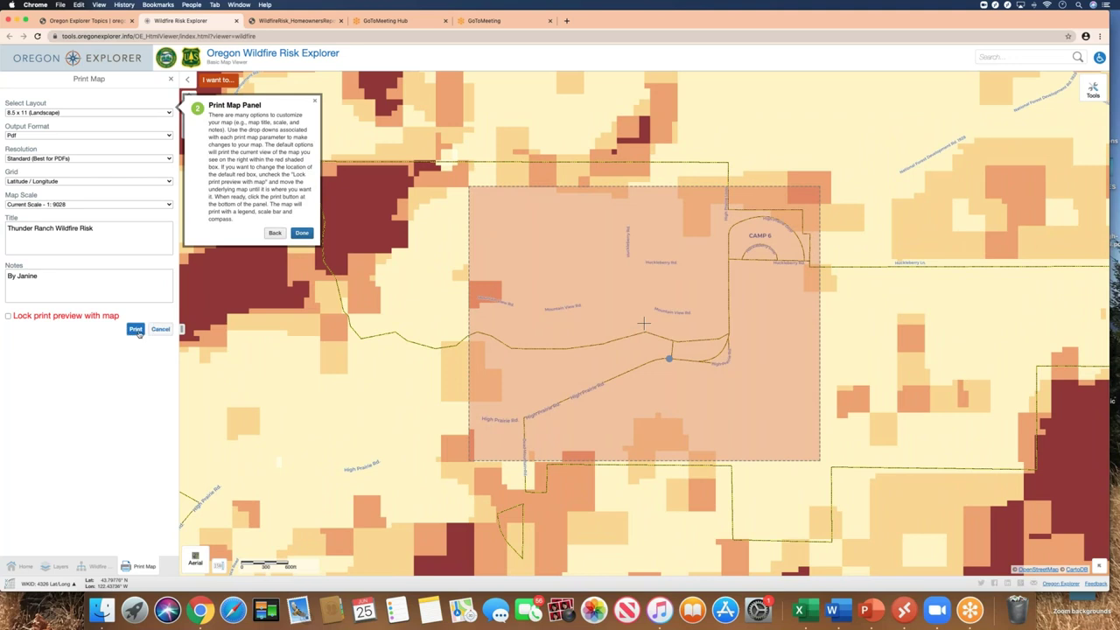
Print the Thunder Ranch PDF map, view it in a new tab, then return to the layer list
{"action": "left_click", "coordinate": [301, 233]}
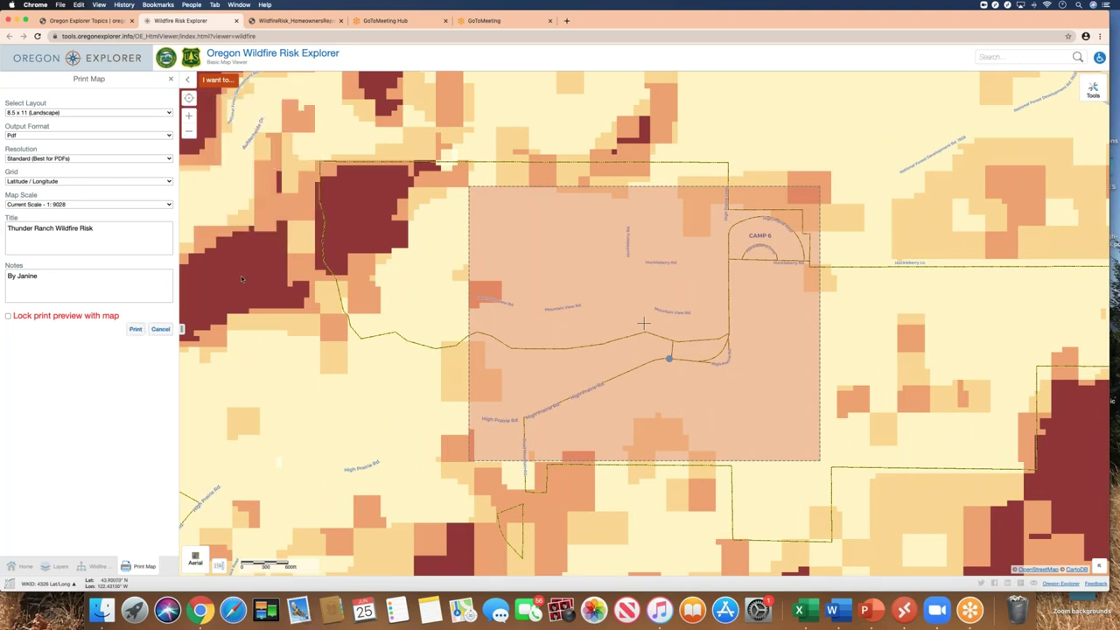
{"action": "left_click", "coordinate": [136, 329]}
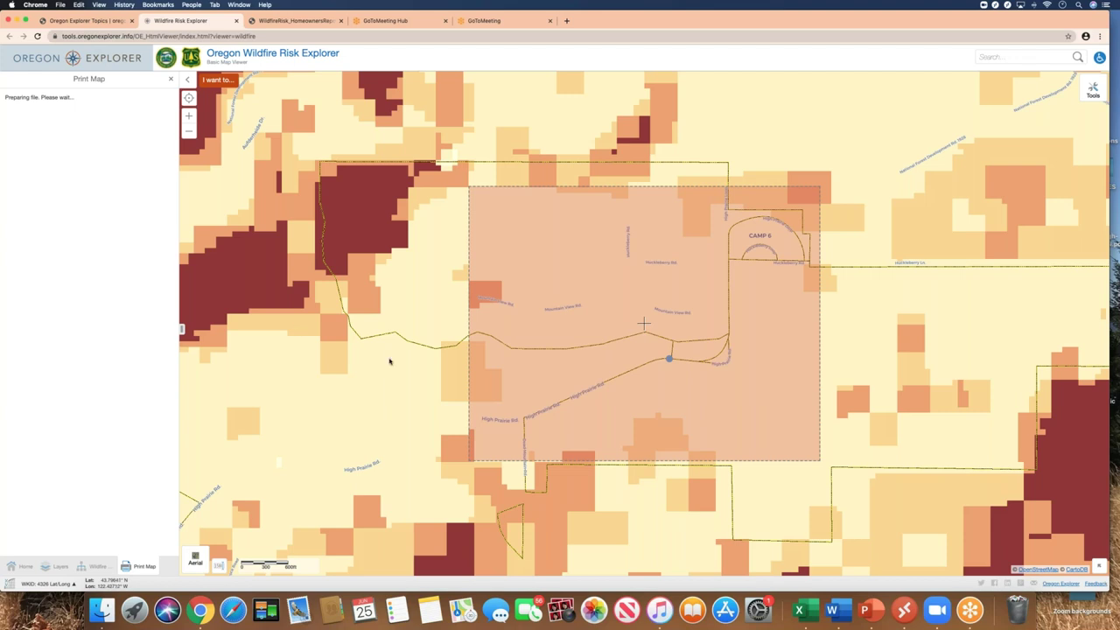
{"action": "left_click", "coordinate": [156, 109]}
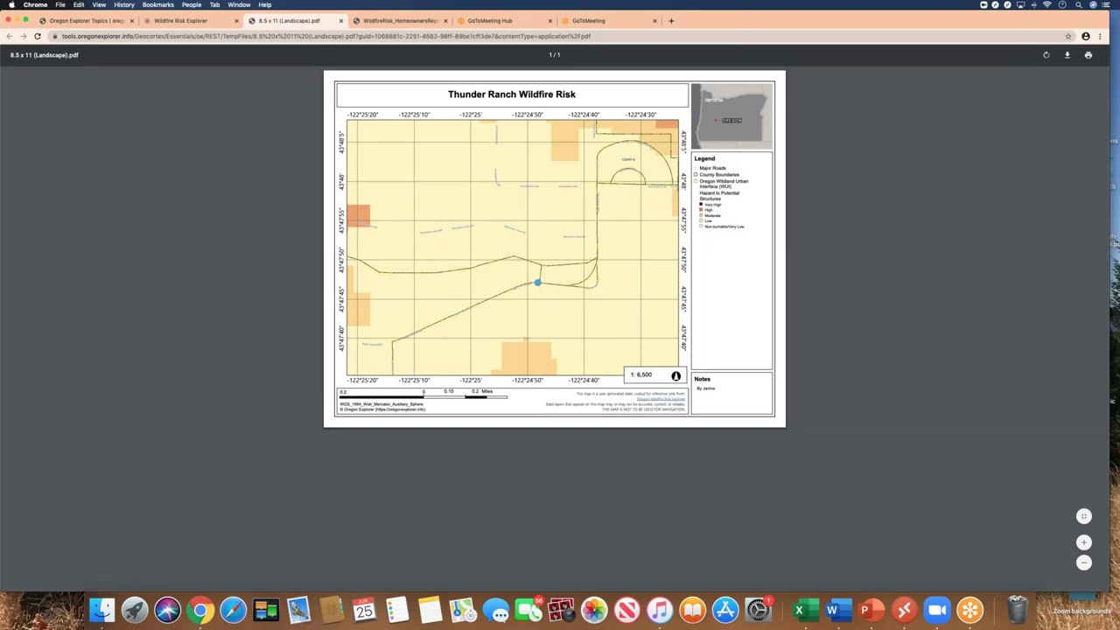
{"action": "left_click", "coordinate": [202, 21]}
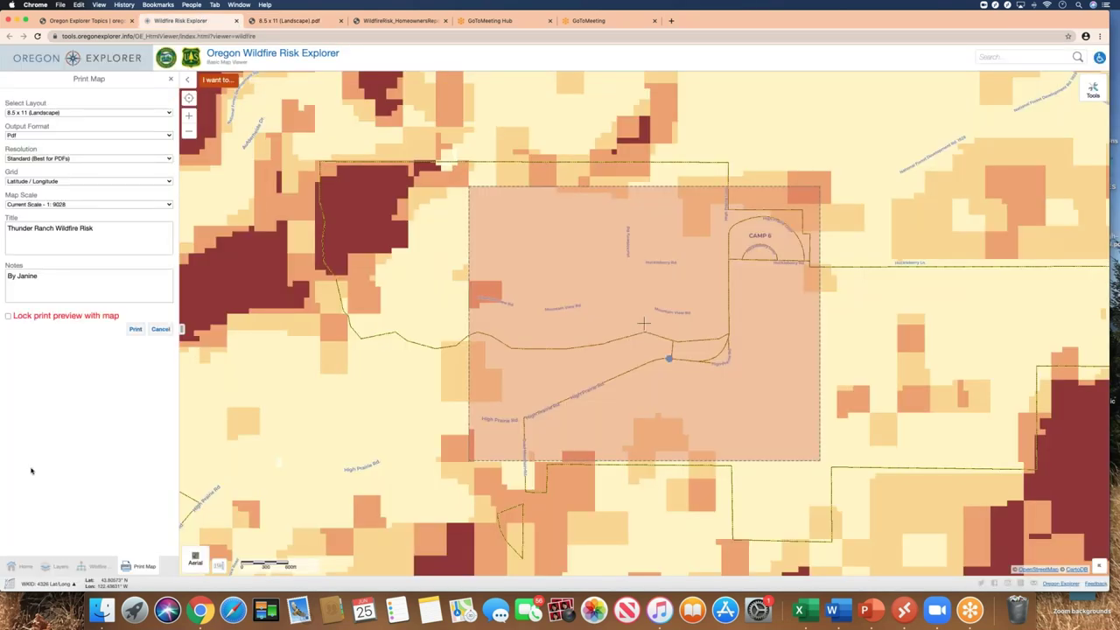
{"action": "left_click", "coordinate": [54, 567]}
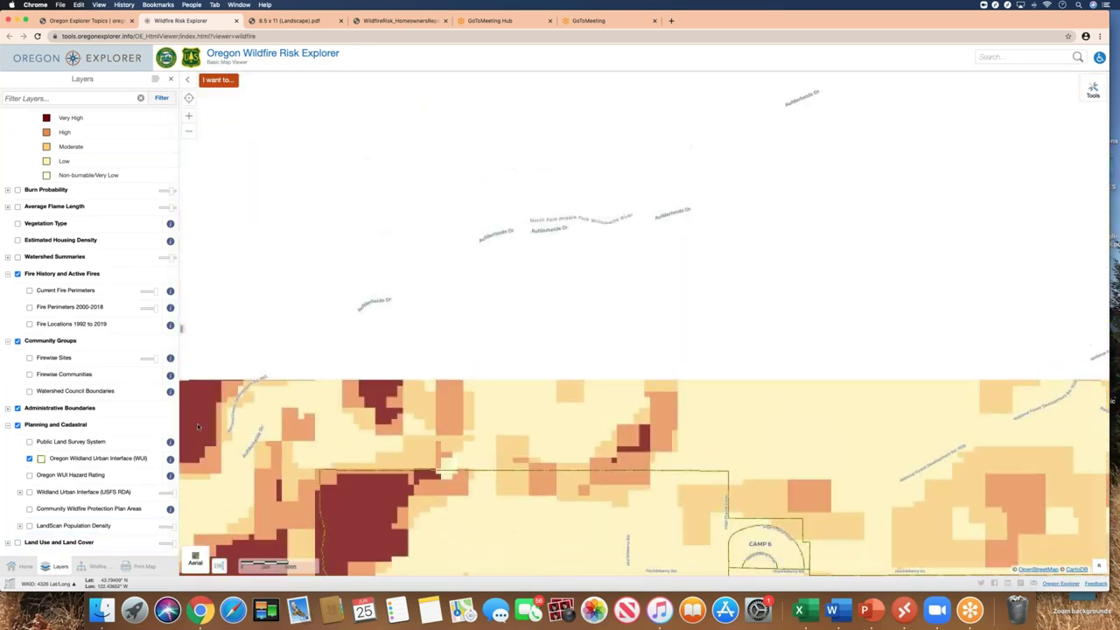
Pan south, turn off Hazard to Potential Structures, and show the Average Flame Length layer
{"action": "left_click_drag", "start_coordinate": [197, 423], "coordinate": [199, 185]}
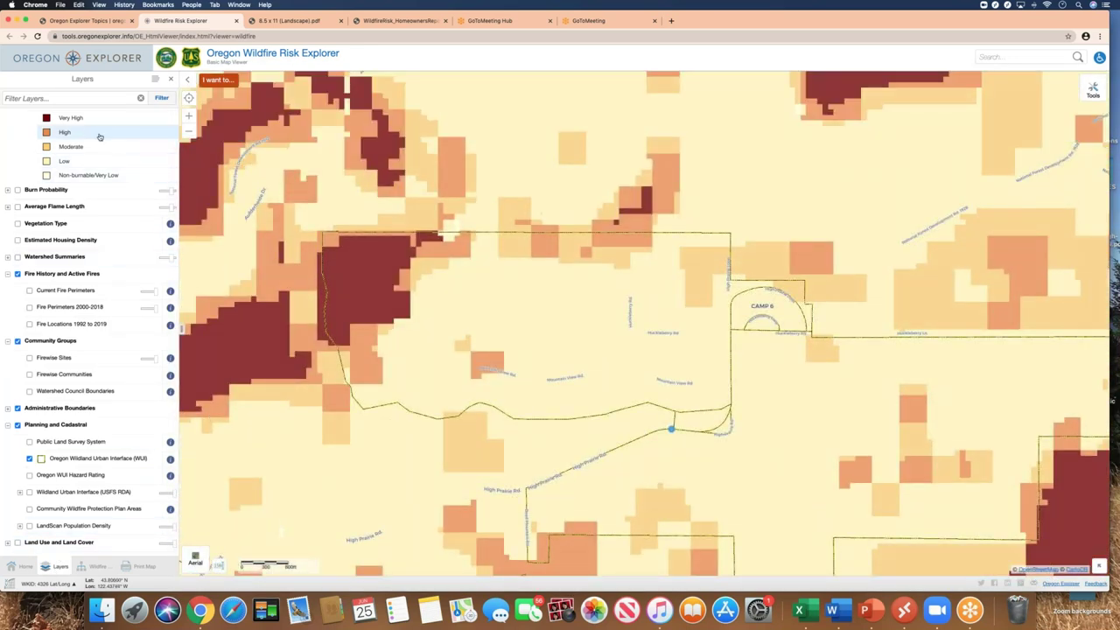
{"action": "scroll", "coordinate": [87, 292], "scroll_direction": "up", "scroll_amount": 1}
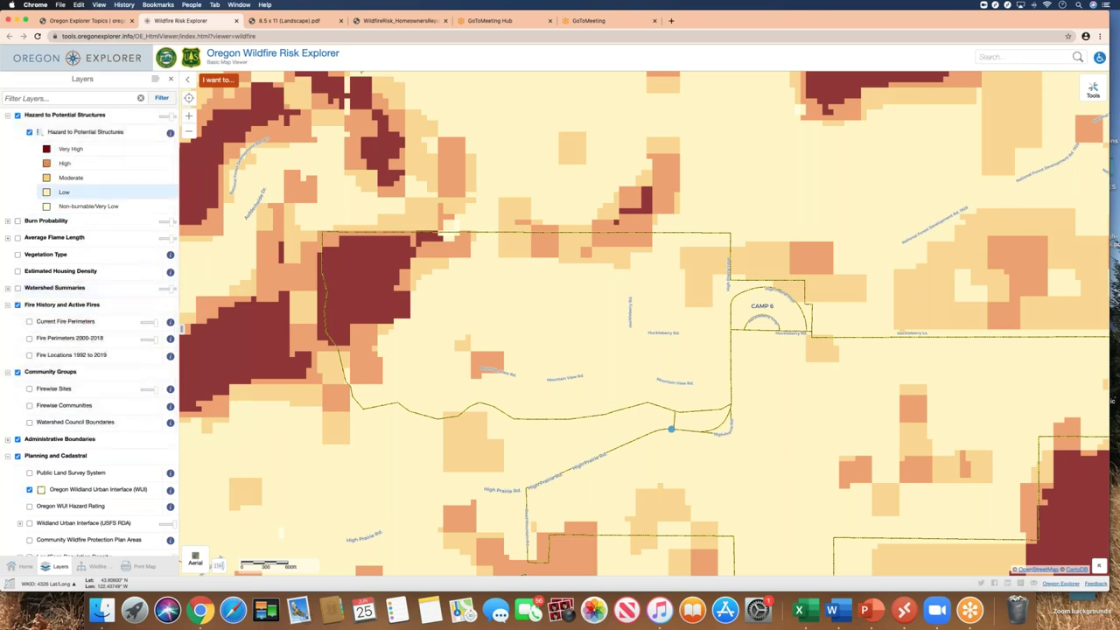
{"action": "left_click", "coordinate": [29, 133]}
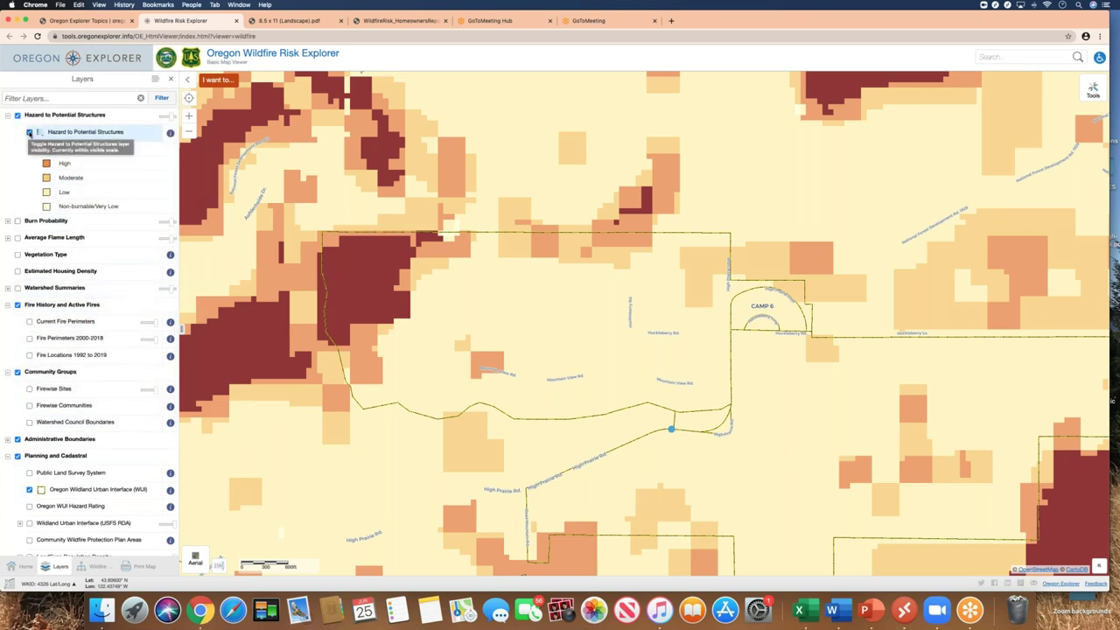
{"action": "left_click", "coordinate": [29, 133]}
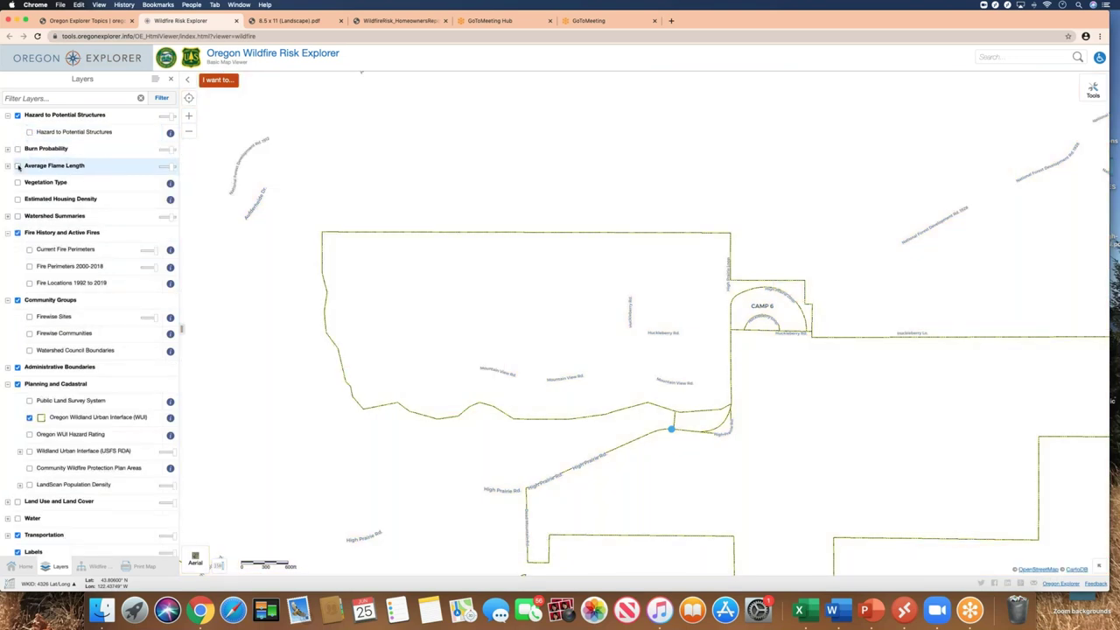
{"action": "left_click", "coordinate": [17, 166]}
{"action": "left_click", "coordinate": [29, 183]}
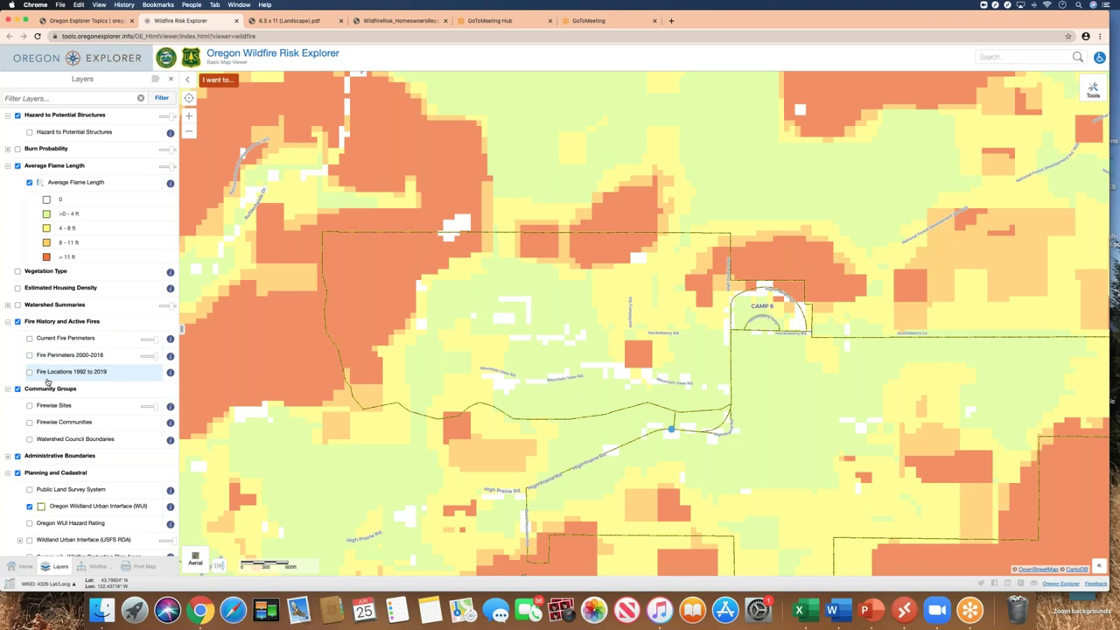
Check the Firewise Sites layer details, then bring up the 'I want to...' task menu
{"action": "scroll", "coordinate": [46, 382], "scroll_direction": "down", "scroll_amount": 1}
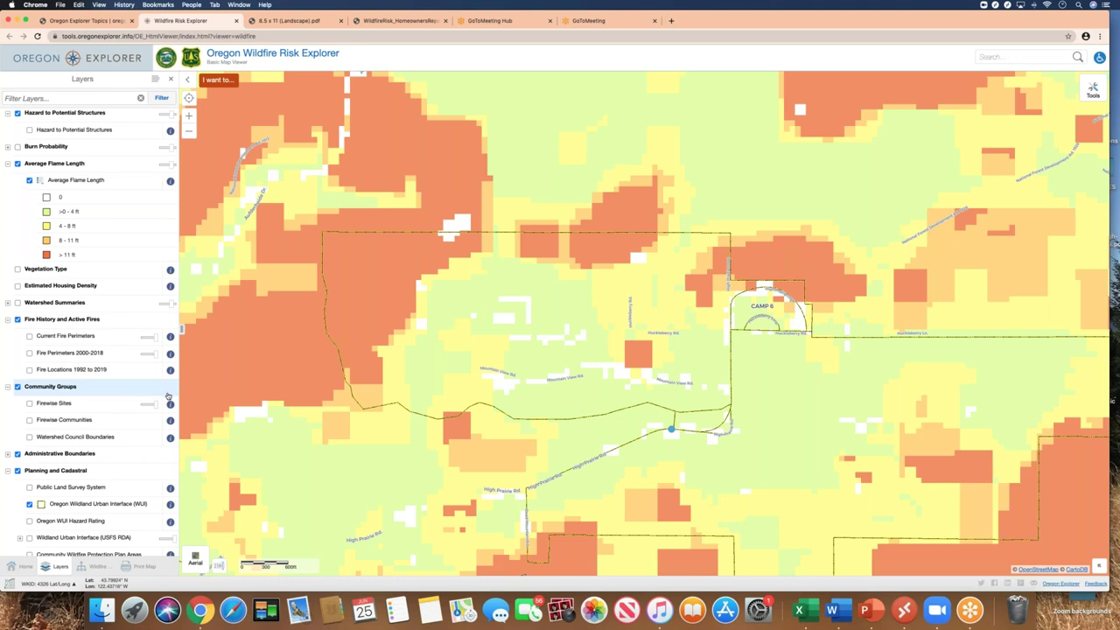
{"action": "left_click", "coordinate": [170, 402]}
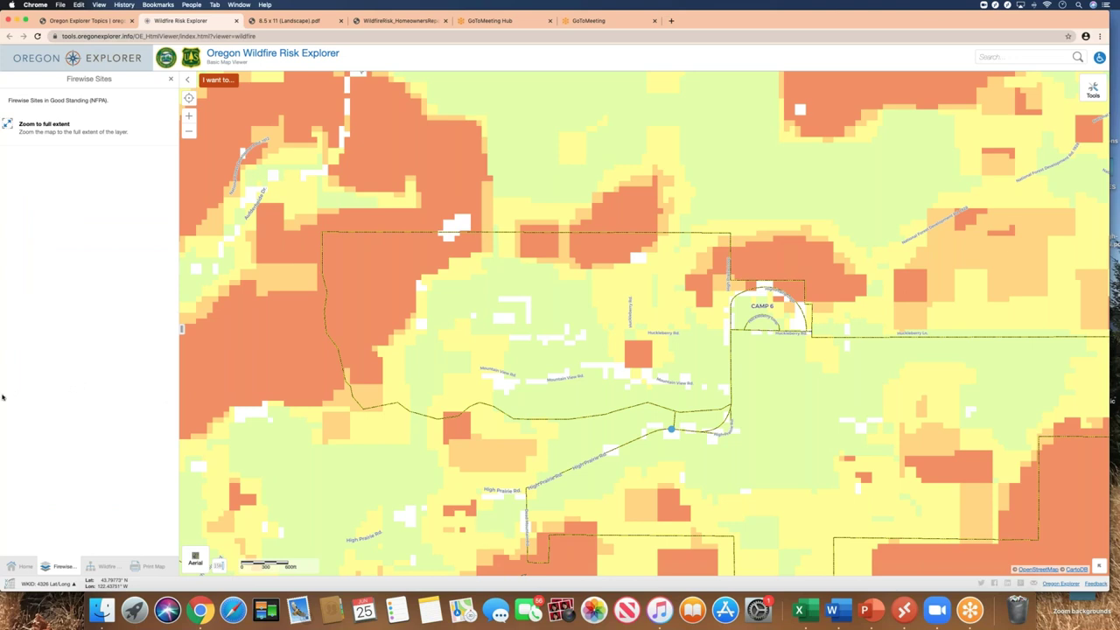
{"action": "left_click", "coordinate": [170, 79]}
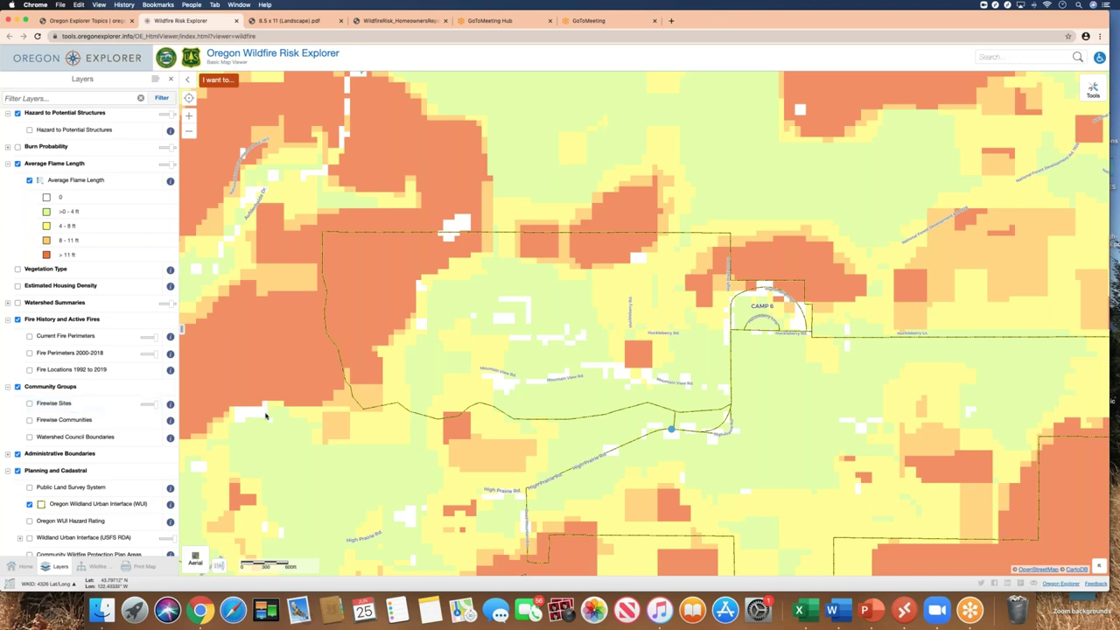
{"action": "left_click", "coordinate": [226, 85]}
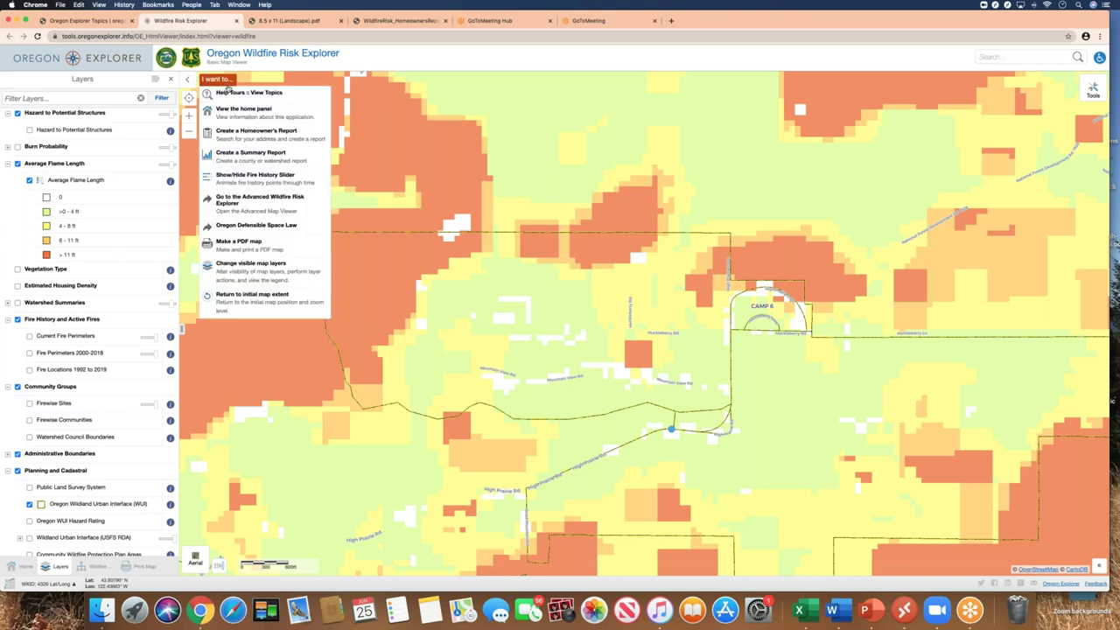